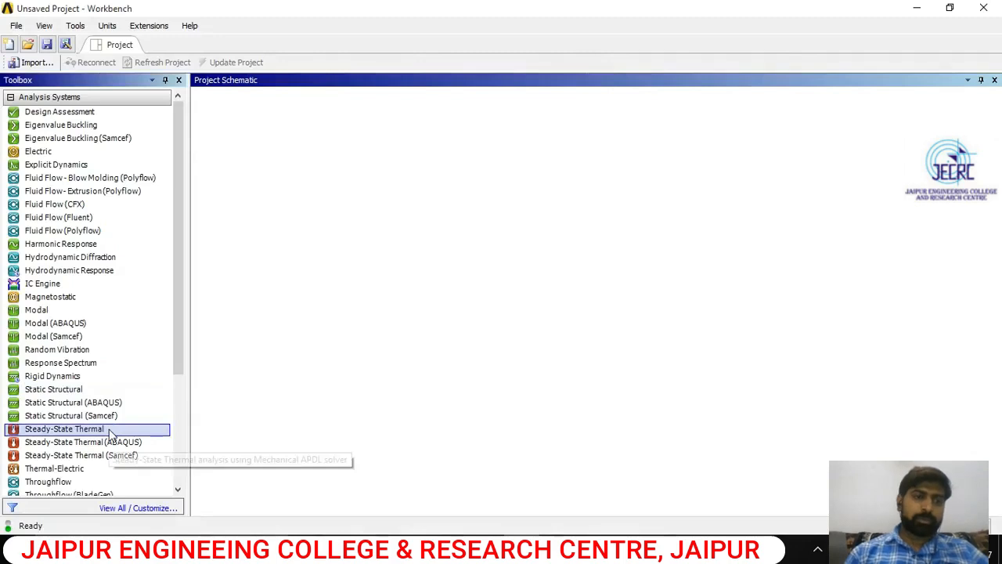
- Add a Steady-State Thermal analysis system to the project and open its Engineering Data
double_click(109, 433)
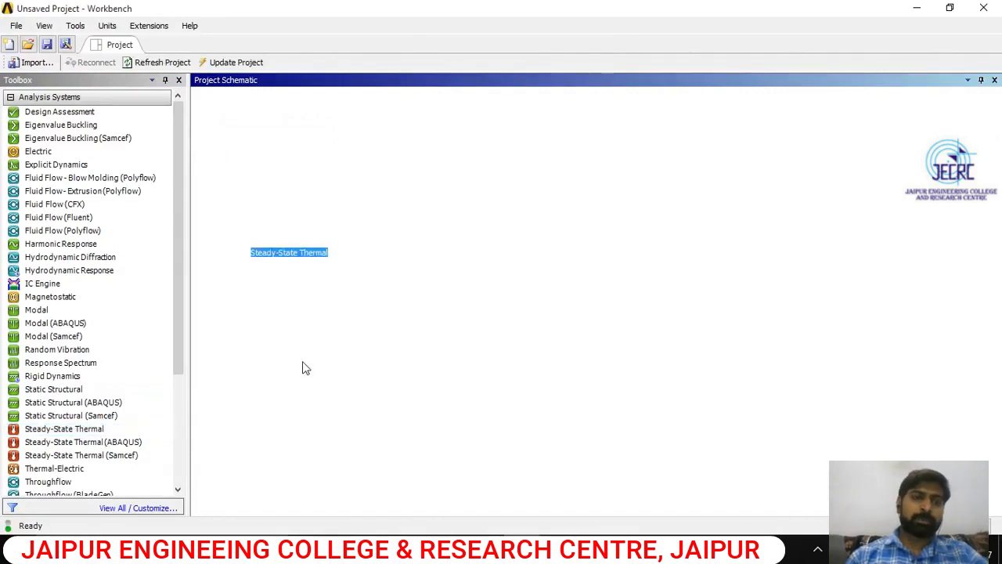
left_click(307, 177)
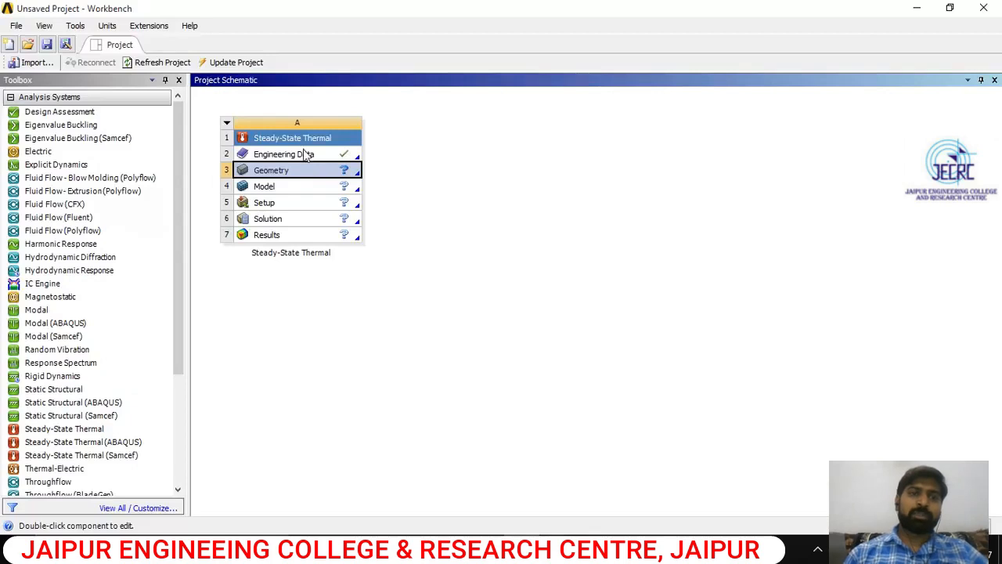
double_click(306, 155)
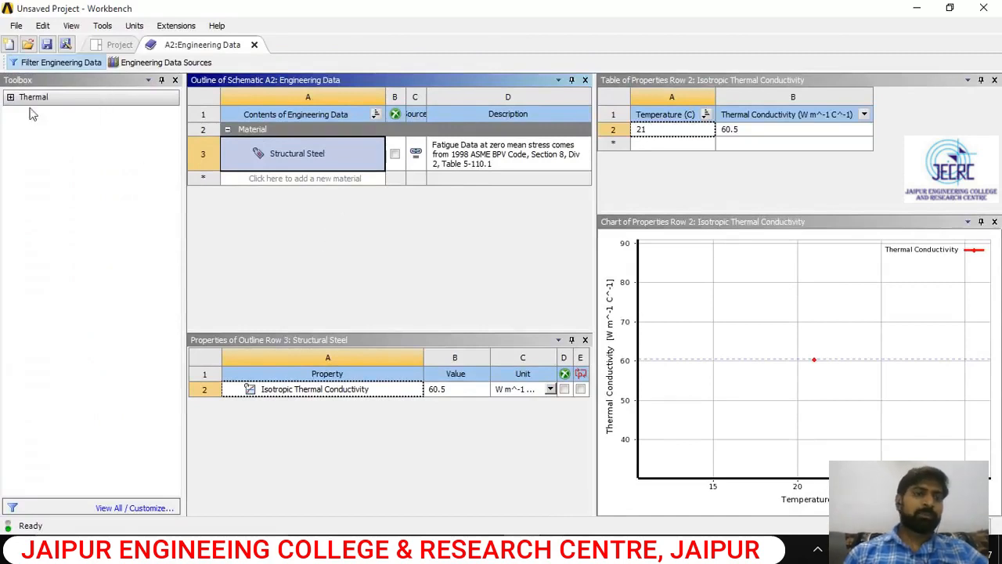
- Expand the list of thermal properties and select the Structural Steel material in the engineering data
left_click(10, 98)
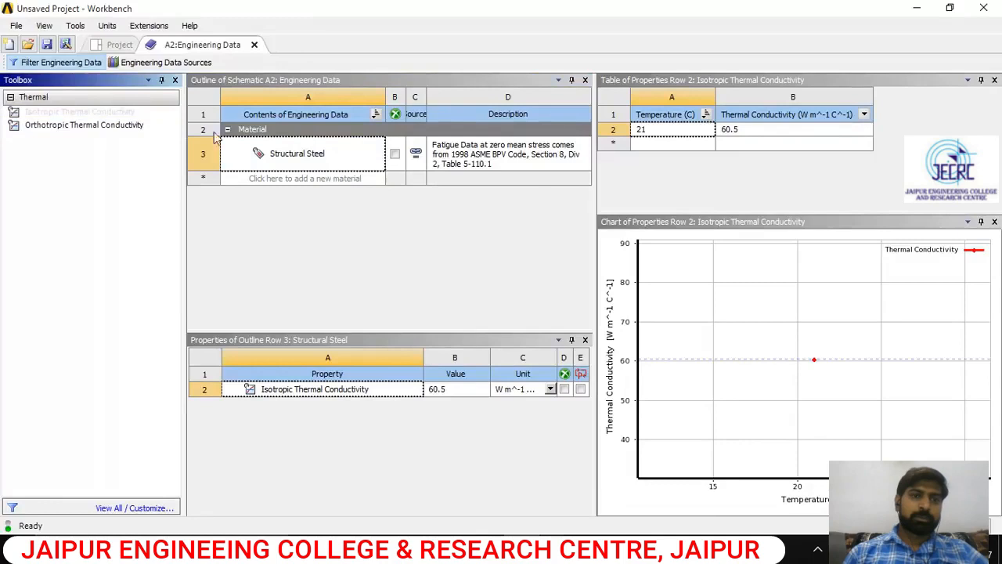
left_click(250, 156)
left_click(318, 160)
left_click(318, 159)
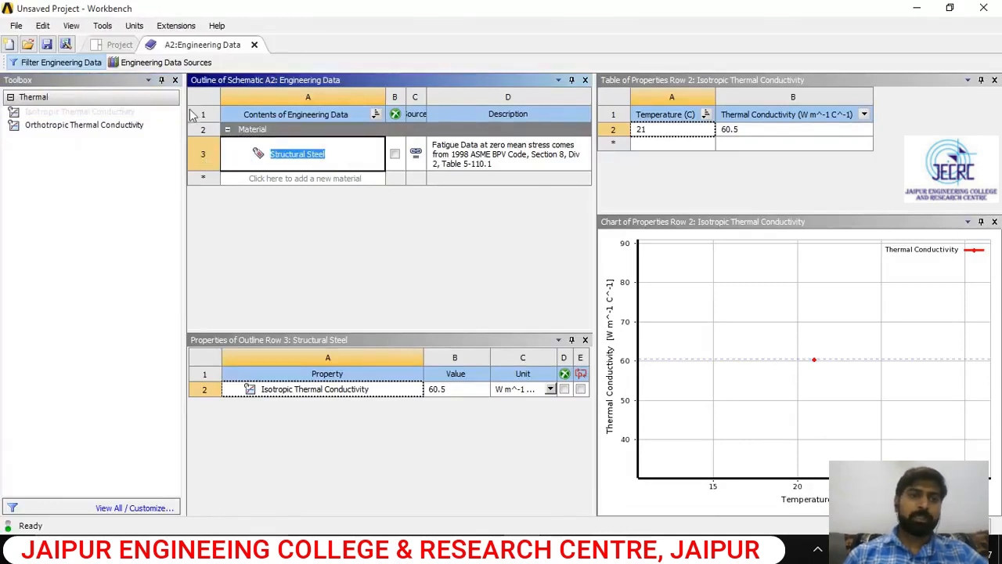
- Show the engineering data sources, move the material outline lower to enlarge the source list, and select the Thermal Materials library
left_click(166, 62)
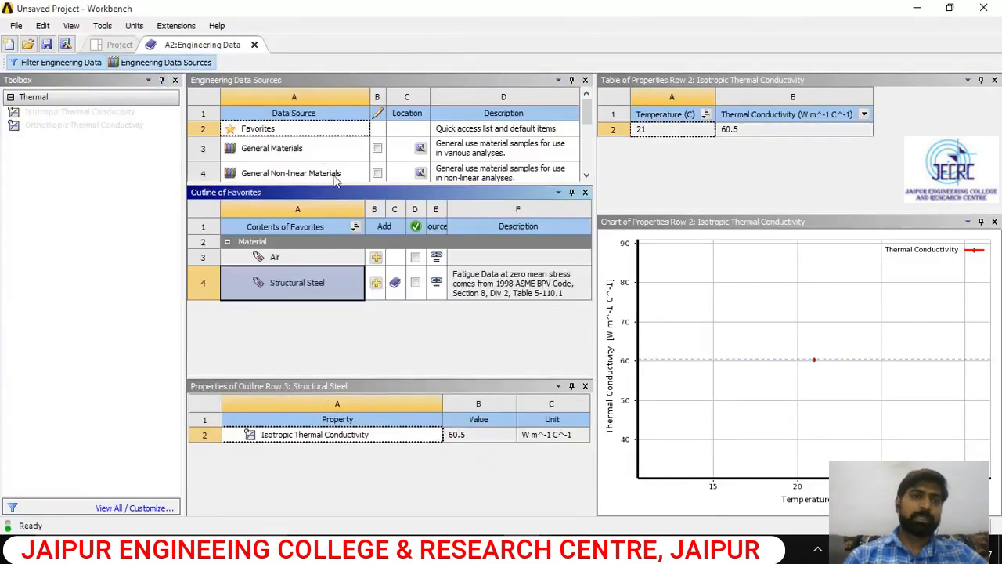
scroll(363, 151, "down", 5)
scroll(353, 160, "up", 2)
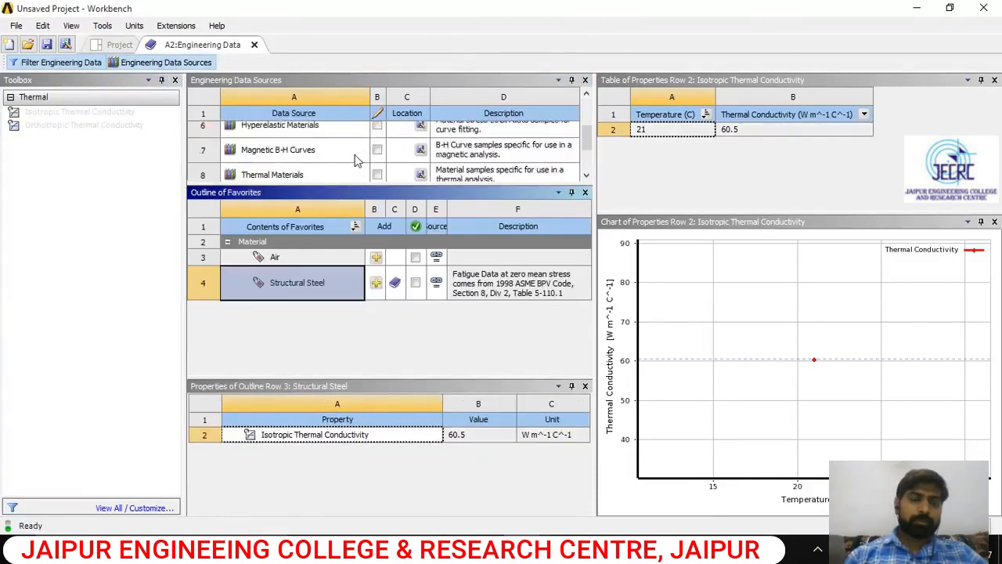
scroll(348, 168, "up", 4)
scroll(349, 169, "down", 3)
scroll(348, 169, "up", 3)
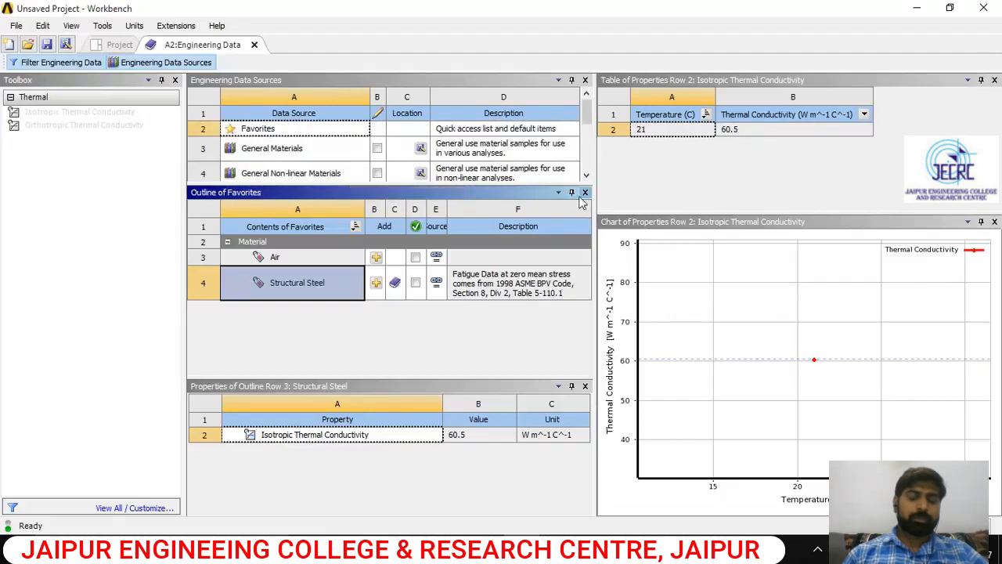
left_click_drag(551, 194, 546, 318)
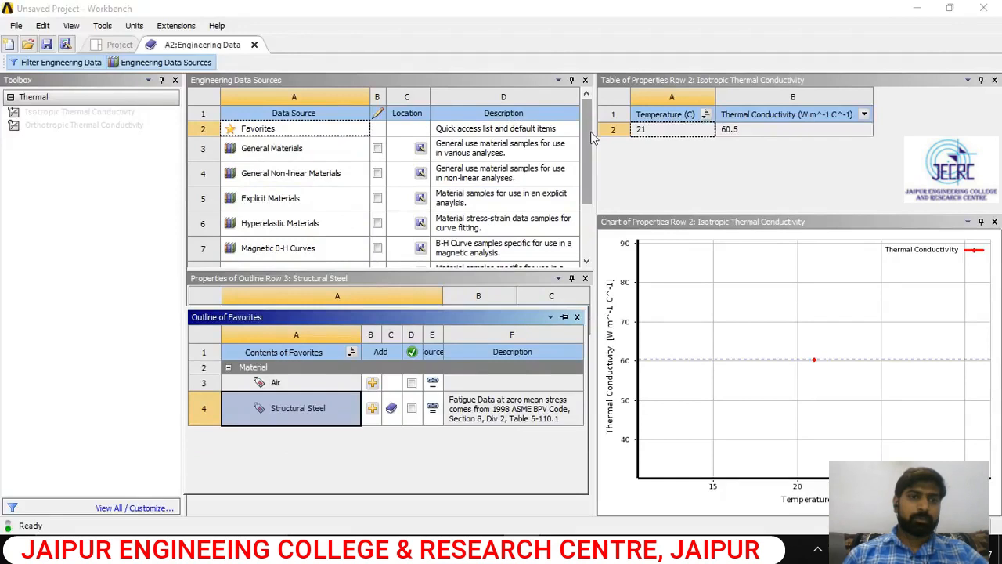
scroll(353, 203, "down", 3)
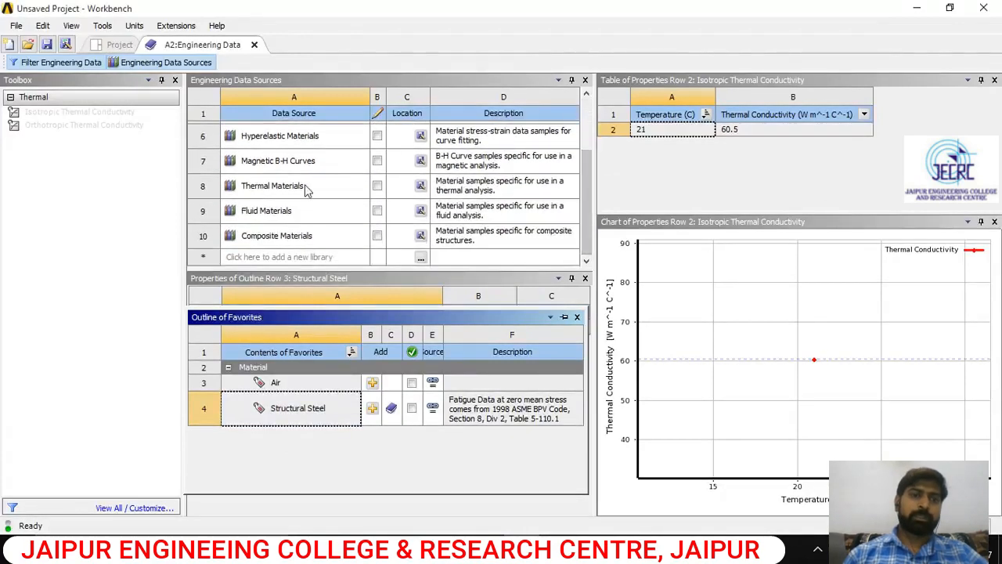
left_click(305, 187)
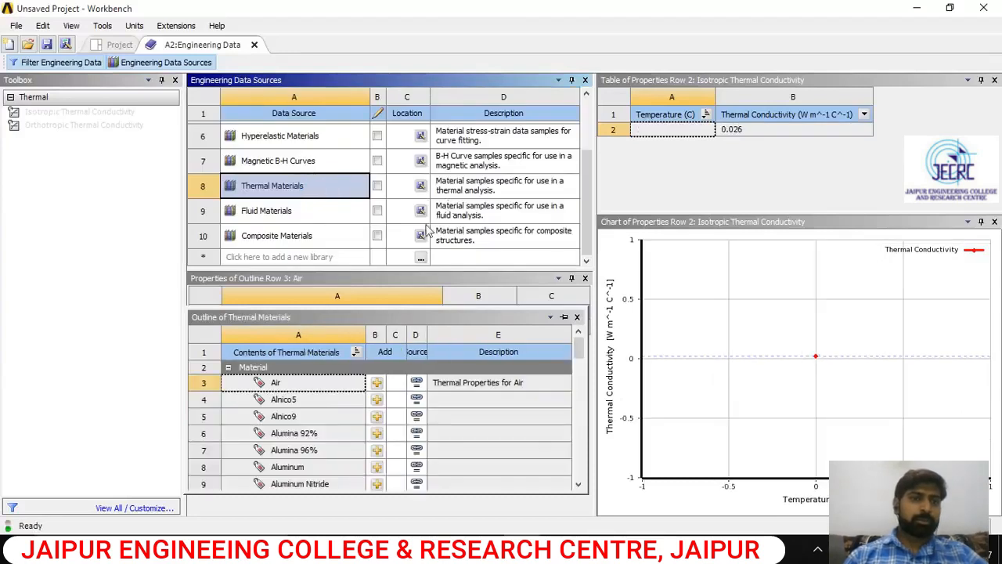
- Browse the Thermal Materials library and select Steel Stainless to view its thermal conductivity
left_click(579, 348)
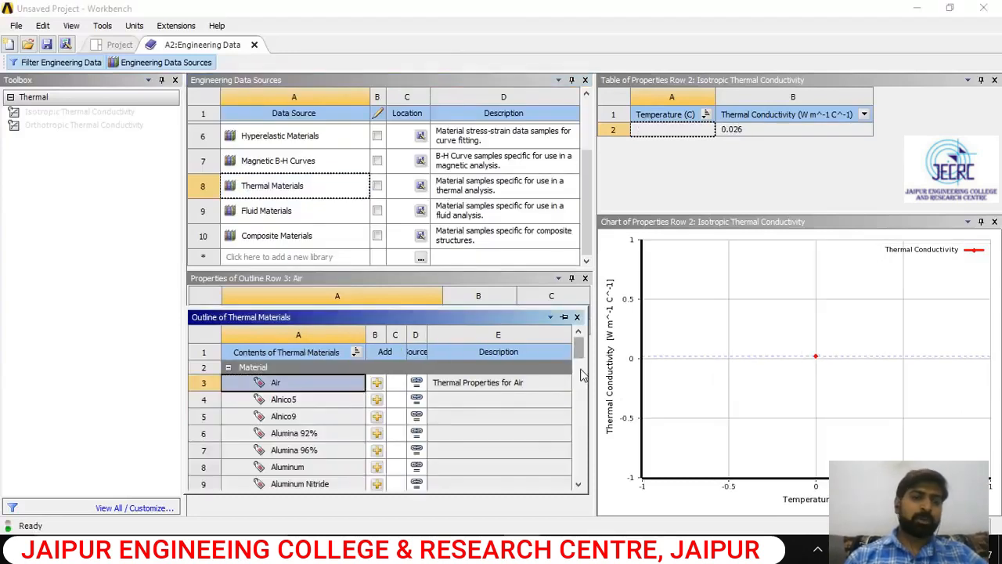
scroll(290, 449, "down", 15)
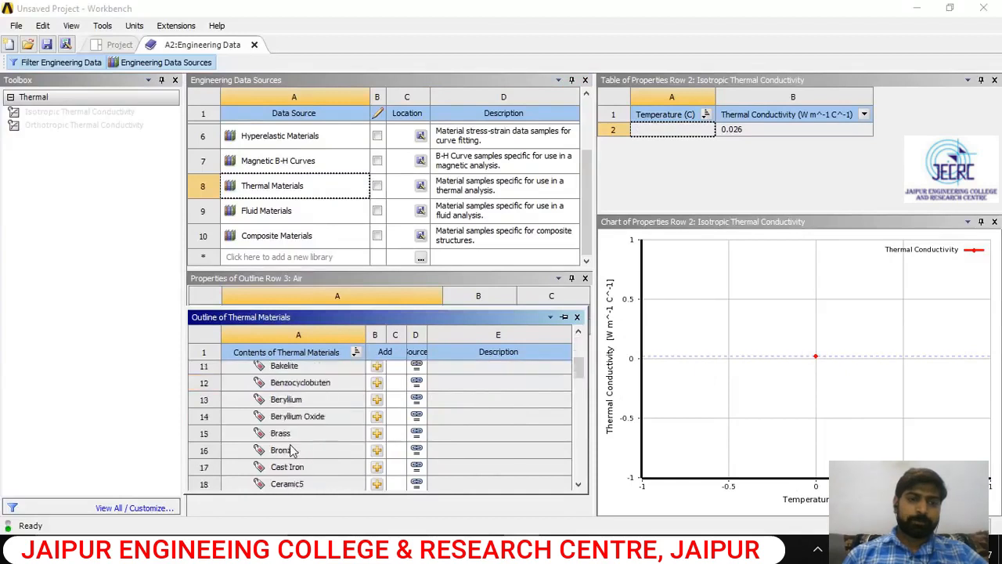
scroll(292, 446, "down", 1)
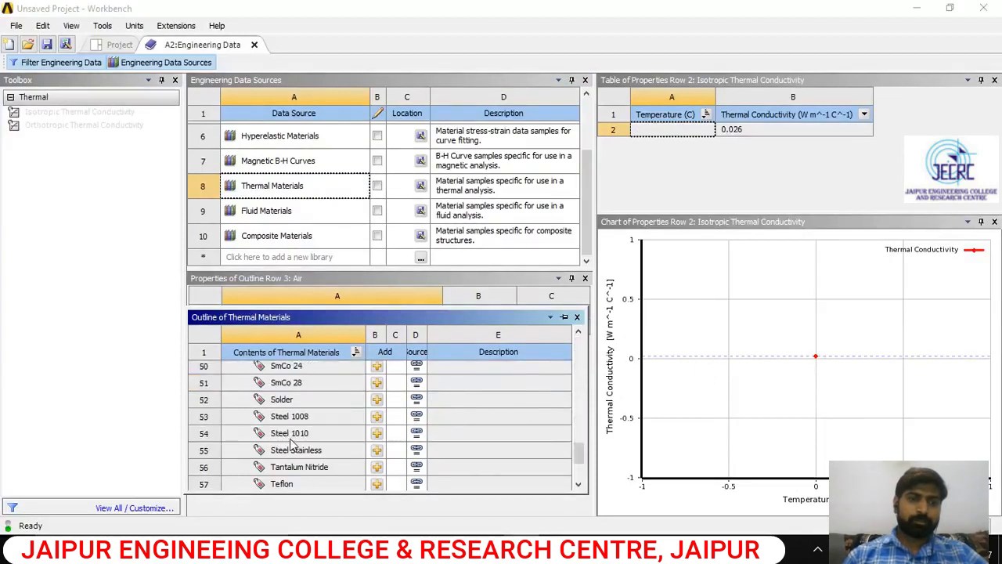
scroll(292, 445, "down", 1)
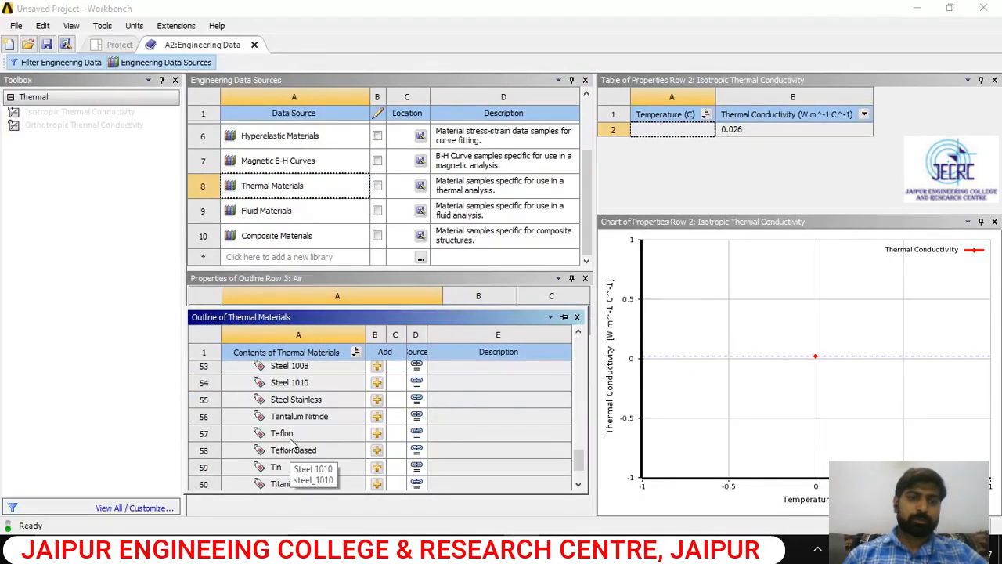
scroll(291, 445, "down", 1)
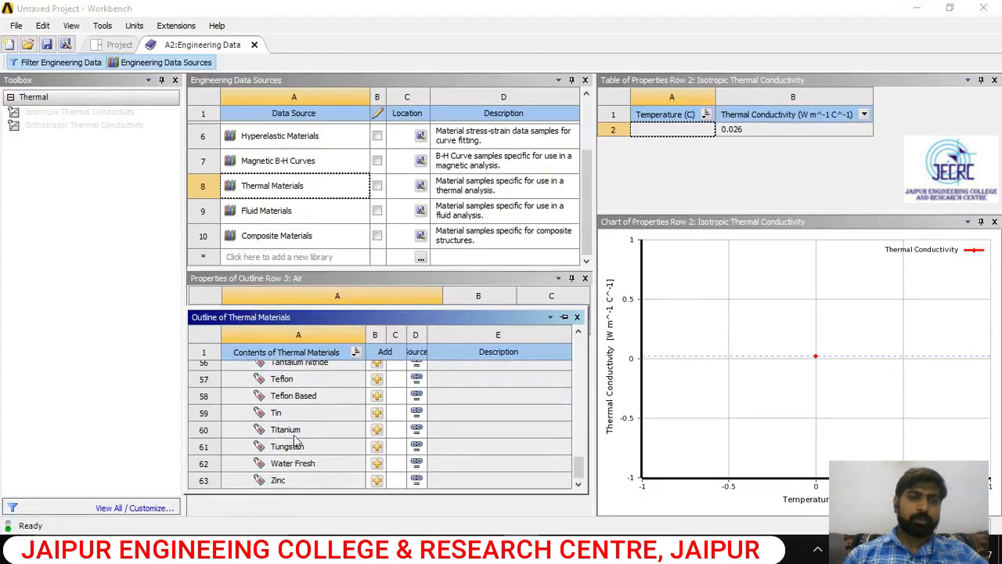
scroll(296, 441, "up", 2)
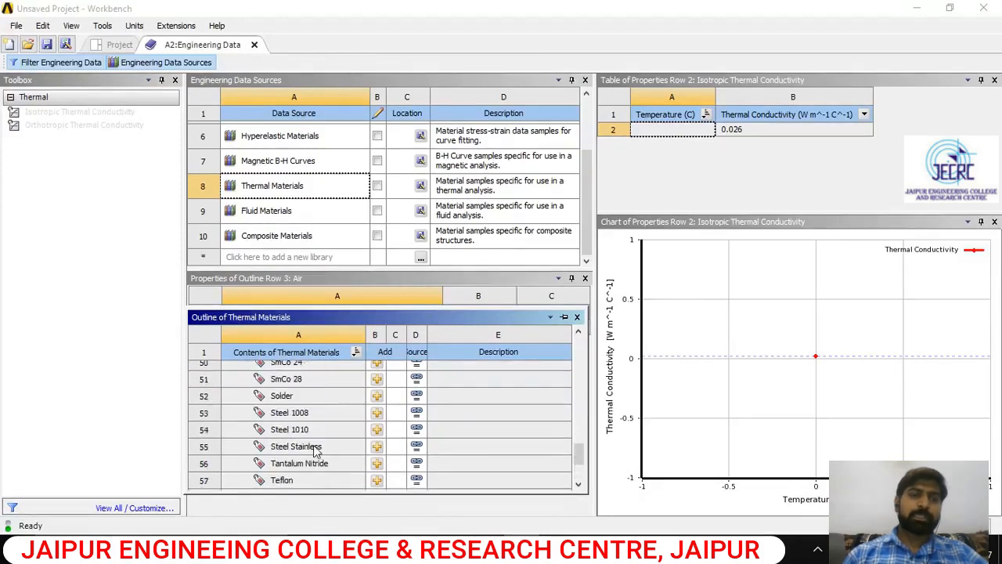
left_click(316, 449)
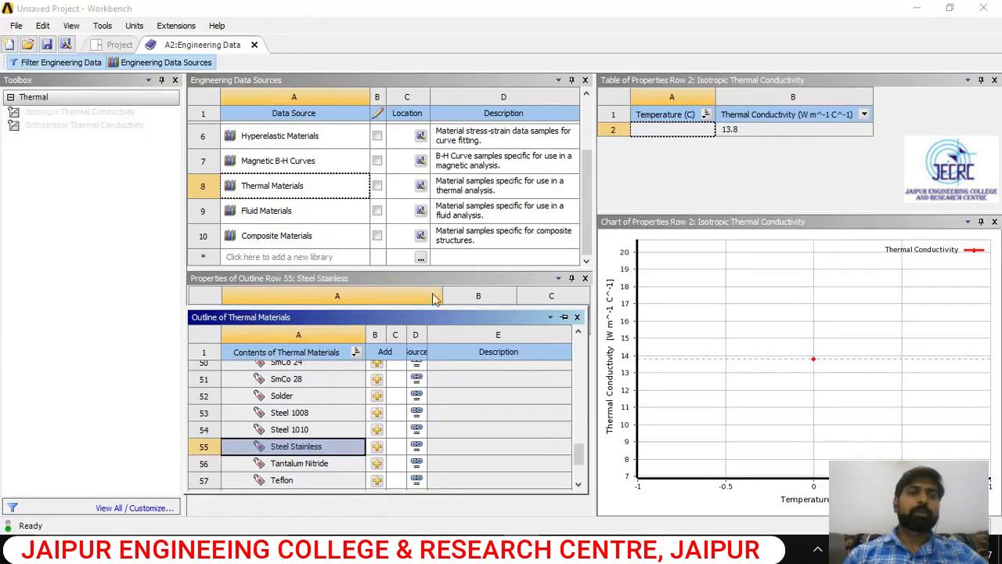
- Return to the project schematic and open the Geometry of the Steady-State Thermal system in DesignModeler
left_click(96, 45)
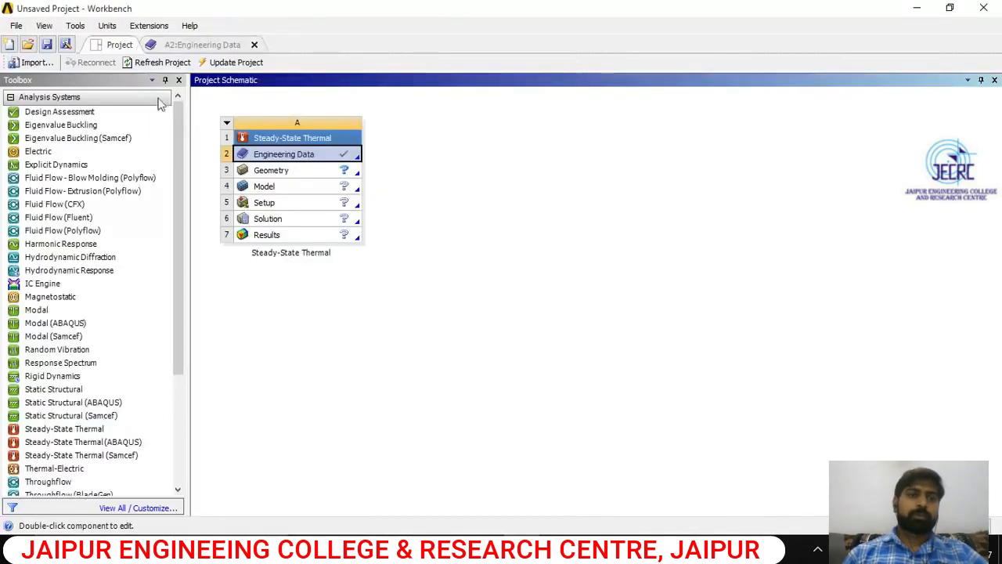
left_click(302, 173)
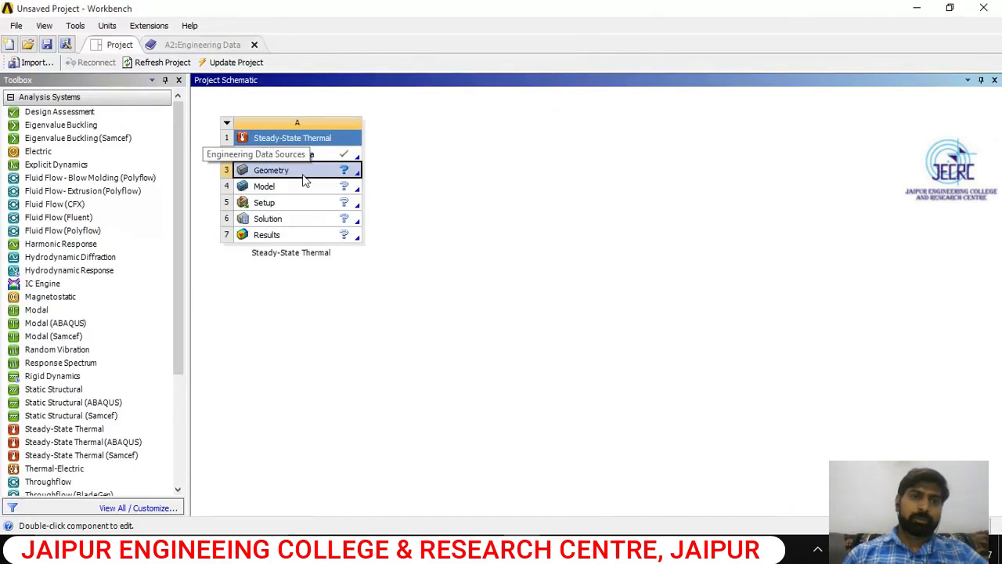
double_click(302, 171)
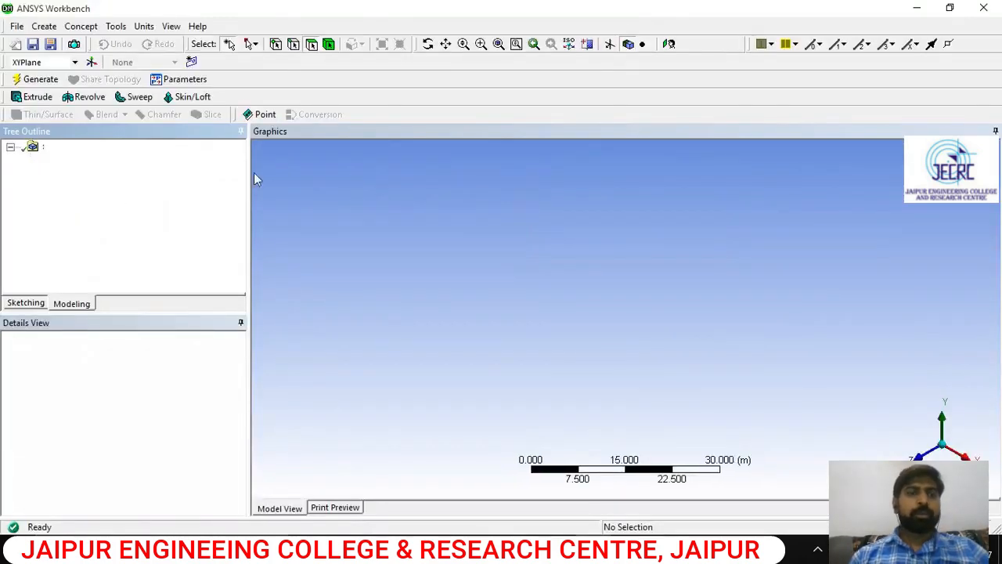
- Sketch a rectangle about 8.2 m wide and 7.4 m high on the XY plane, with one corner at the origin
left_click(24, 302)
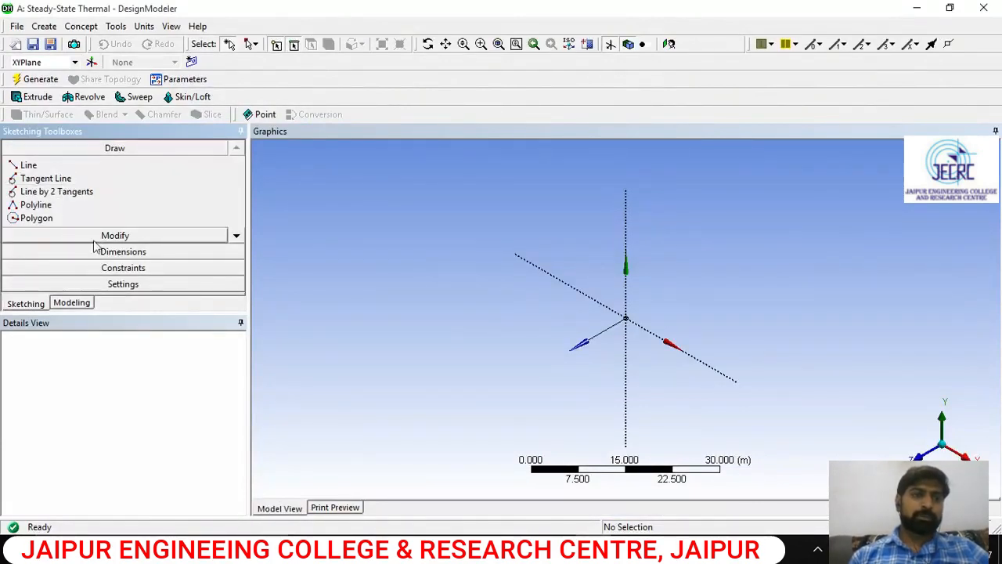
left_click(236, 236)
left_click(236, 240)
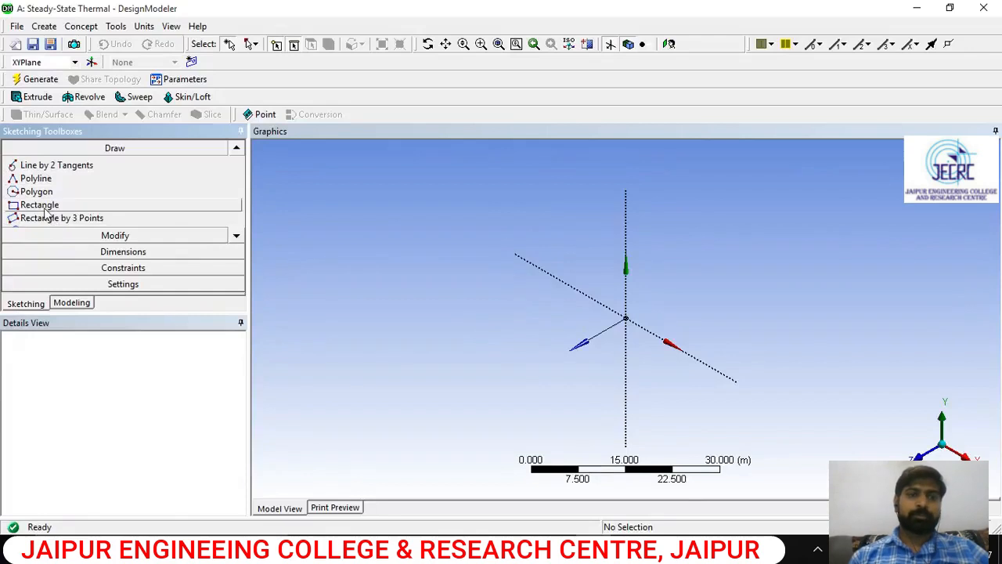
left_click(41, 206)
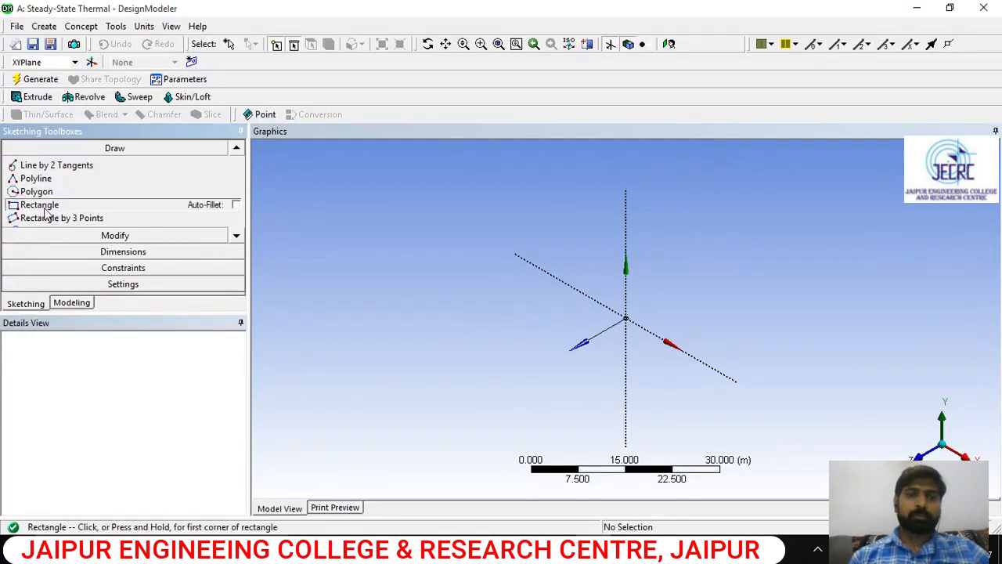
left_click(628, 317)
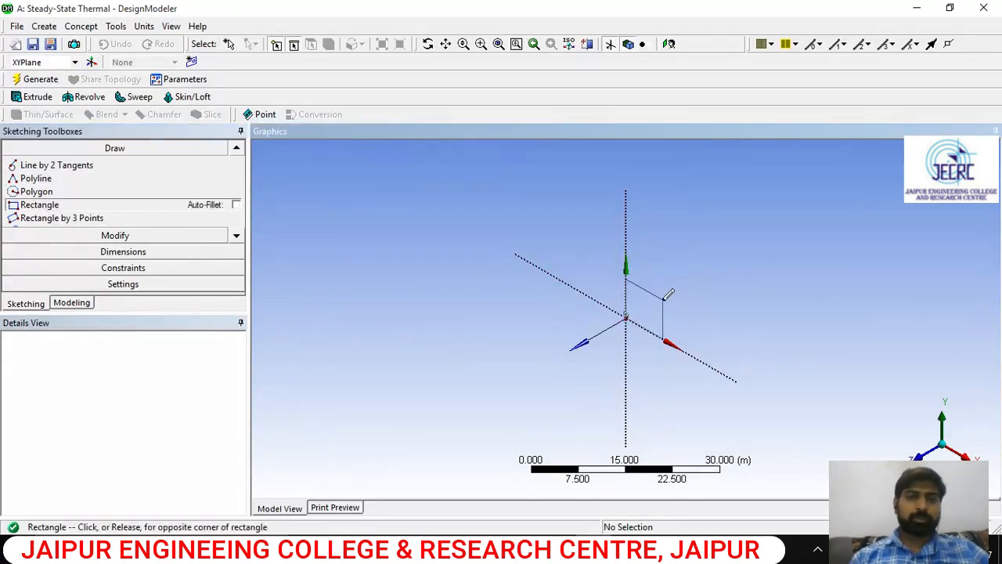
left_click(664, 297)
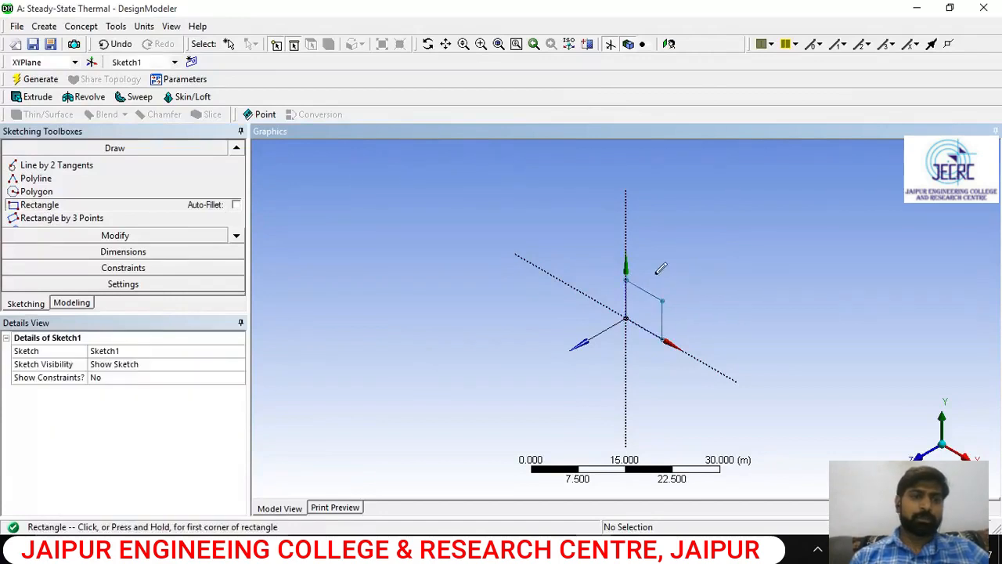
- Add general dimensions to the rectangle's upper horizontal edge and its vertical edge away from the origin
left_click(123, 251)
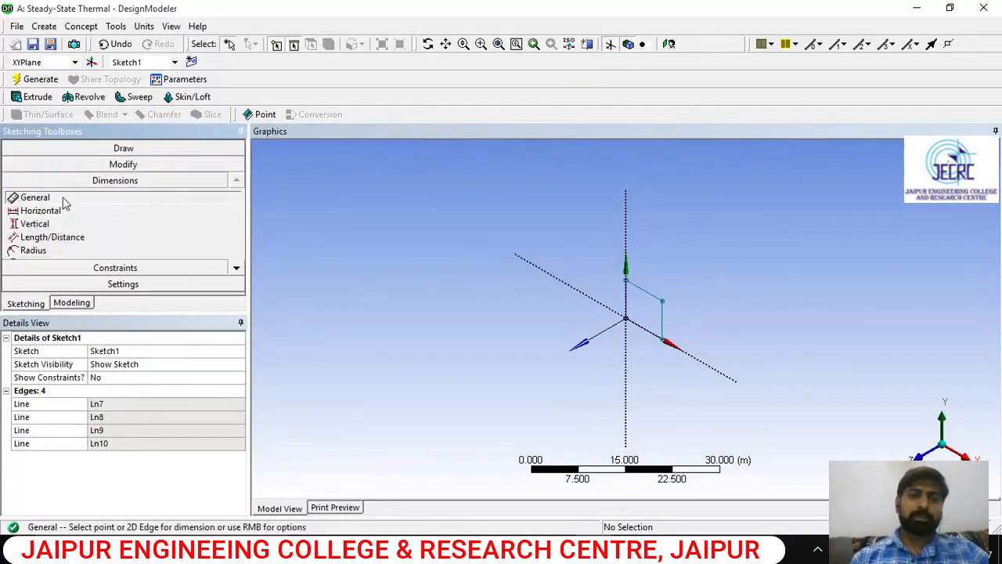
left_click(653, 296)
left_click(655, 271)
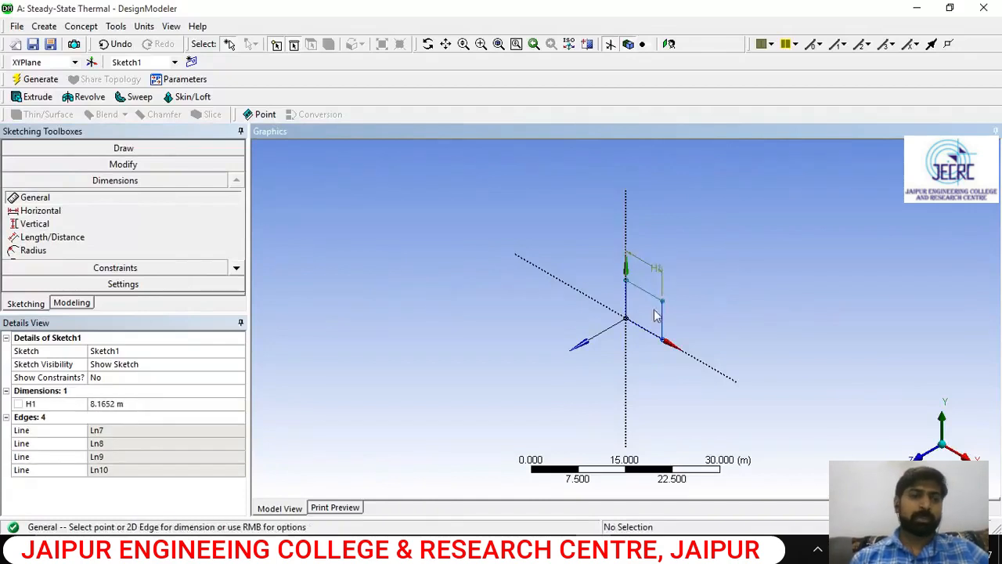
left_click(664, 321)
left_click(678, 321)
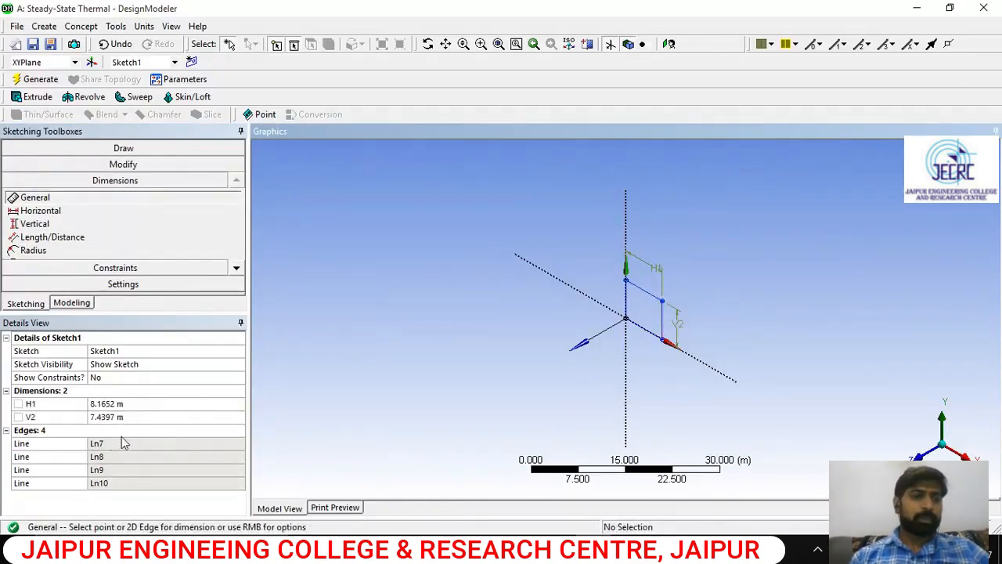
- Extrude the dimensioned rectangle sketch to a fixed depth of 10 m and generate the solid body
left_click(122, 403)
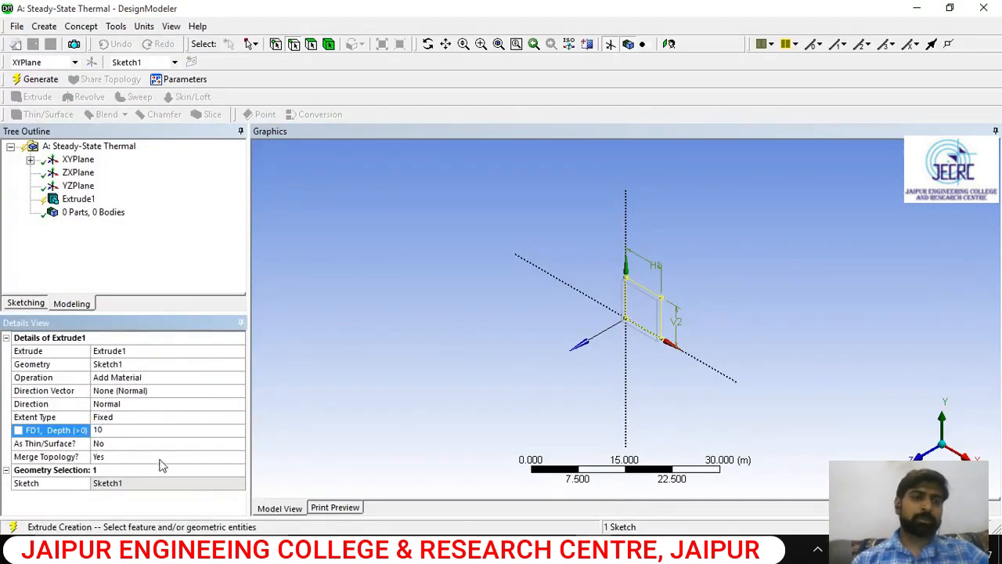
left_click(36, 79)
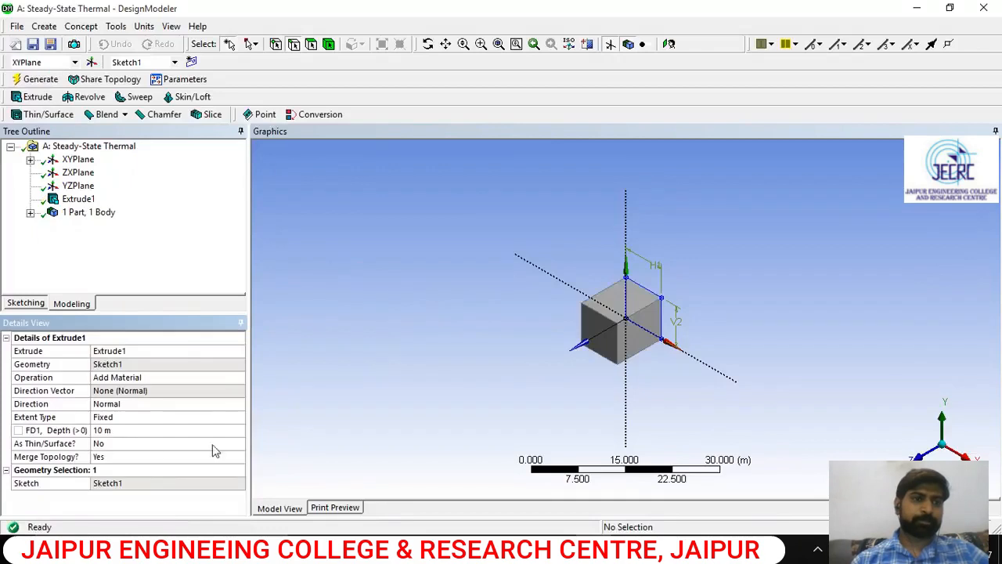
- Edit the extrusion to a depth of 50 m and regenerate the body as a long bar
left_click(108, 431)
left_click(79, 199)
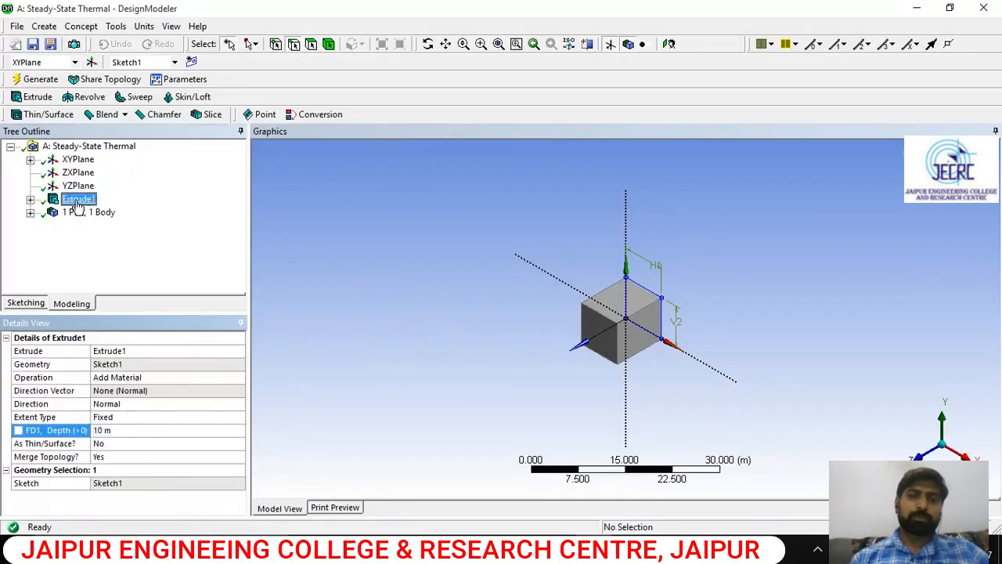
right_click(76, 199)
left_click(102, 209)
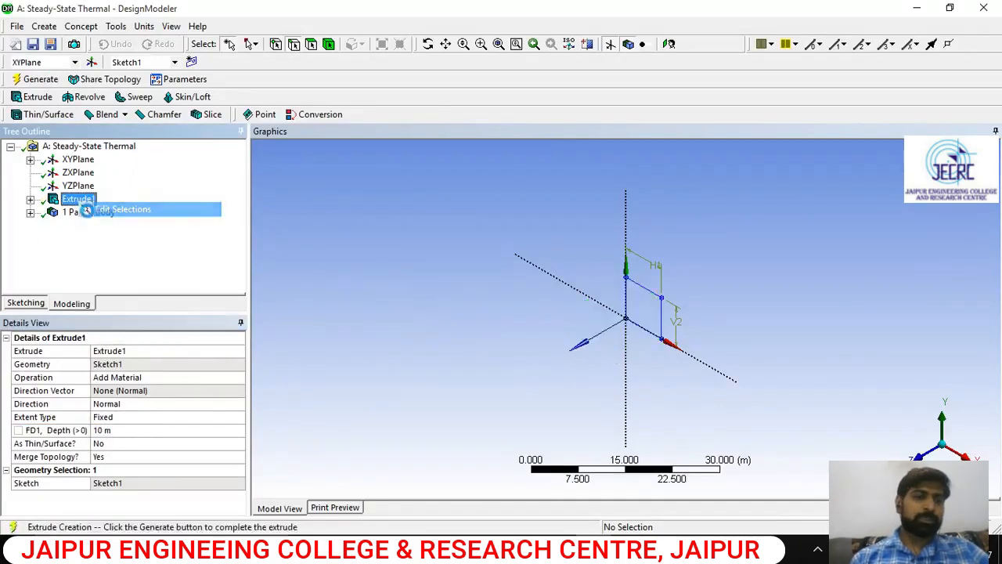
left_click(100, 431)
type("50")
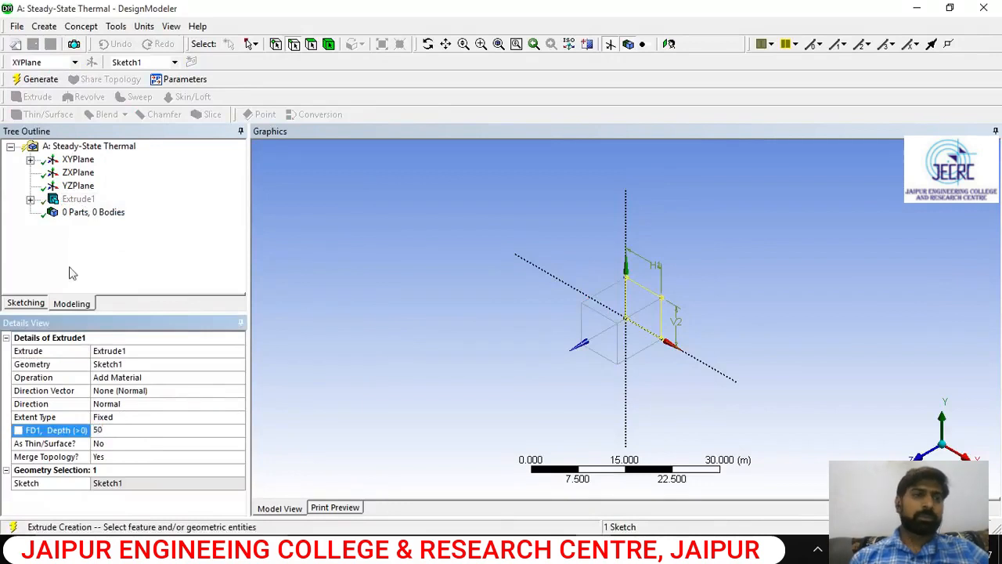
left_click(40, 79)
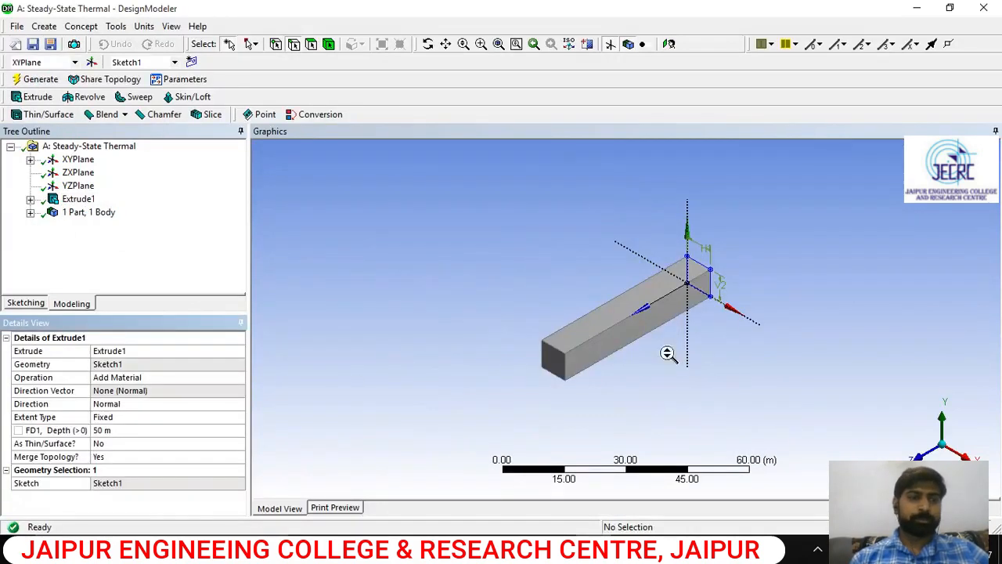
- Set the extrusion depth to 80 m and regenerate the bar
scroll(668, 353, "up", 5)
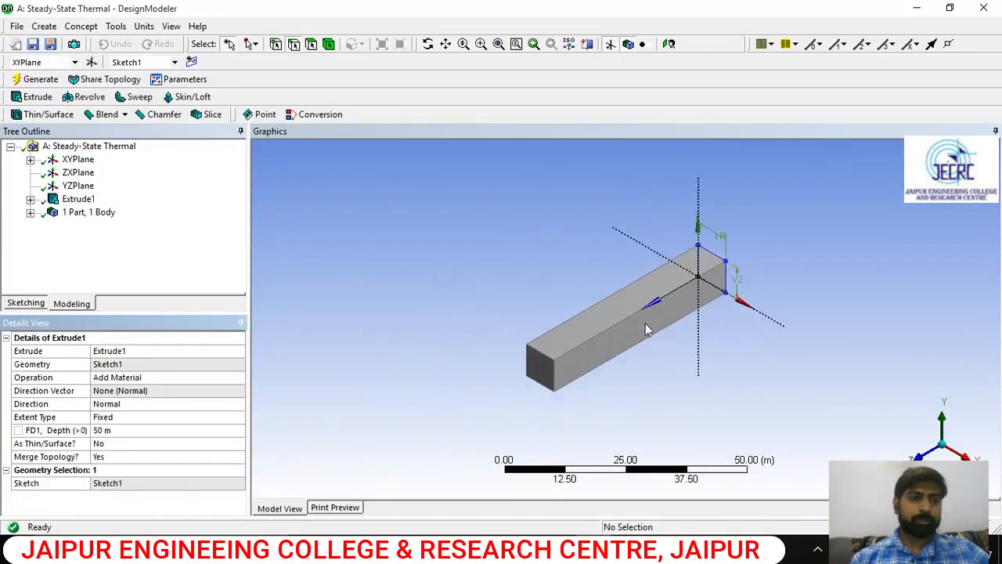
left_click(106, 431)
type("80")
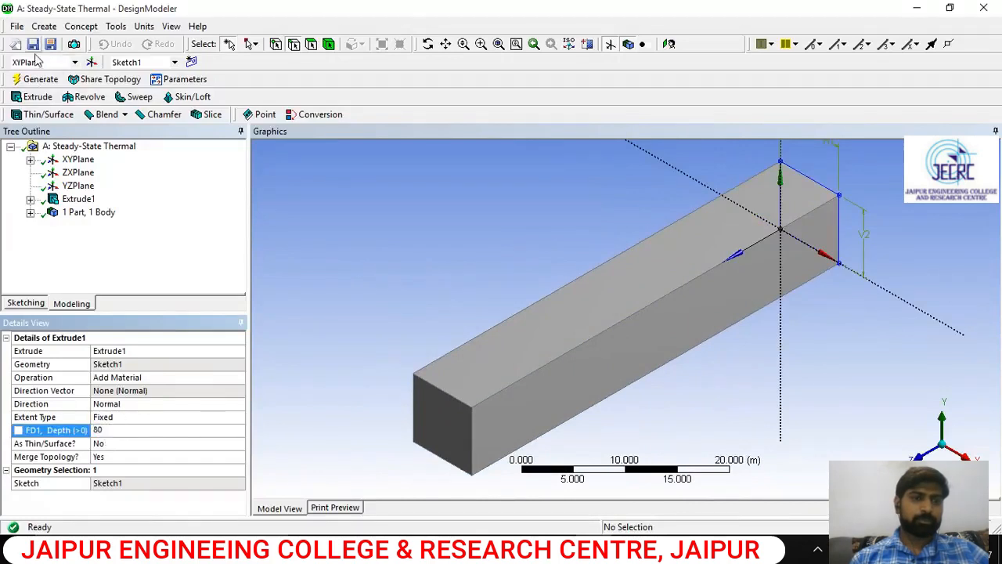
key("Return")
scroll(575, 261, "up", 1)
scroll(576, 261, "down", 3)
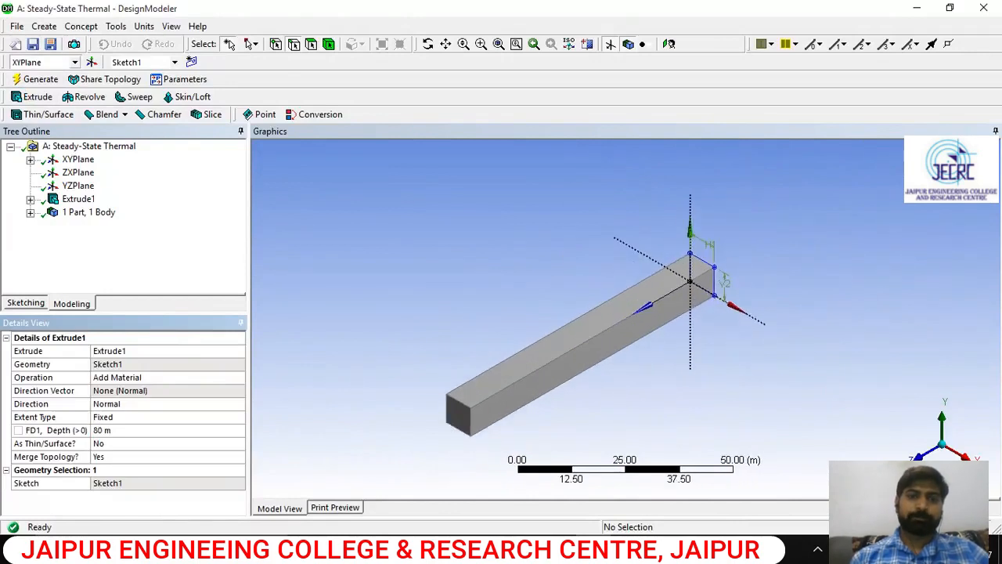
- Close DesignModeler and open the Steady-State Thermal system's Model in Mechanical
left_click(16, 27)
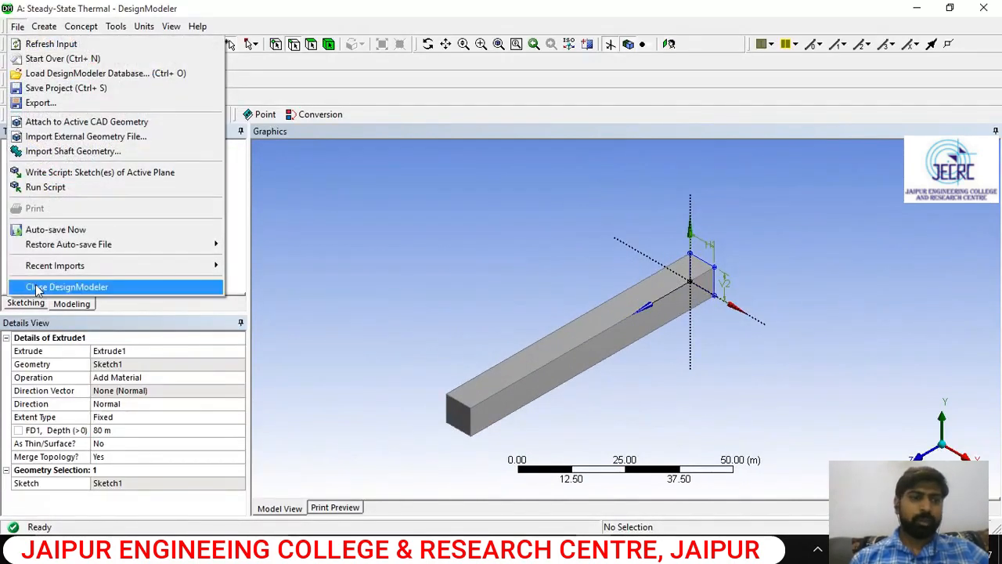
left_click(36, 287)
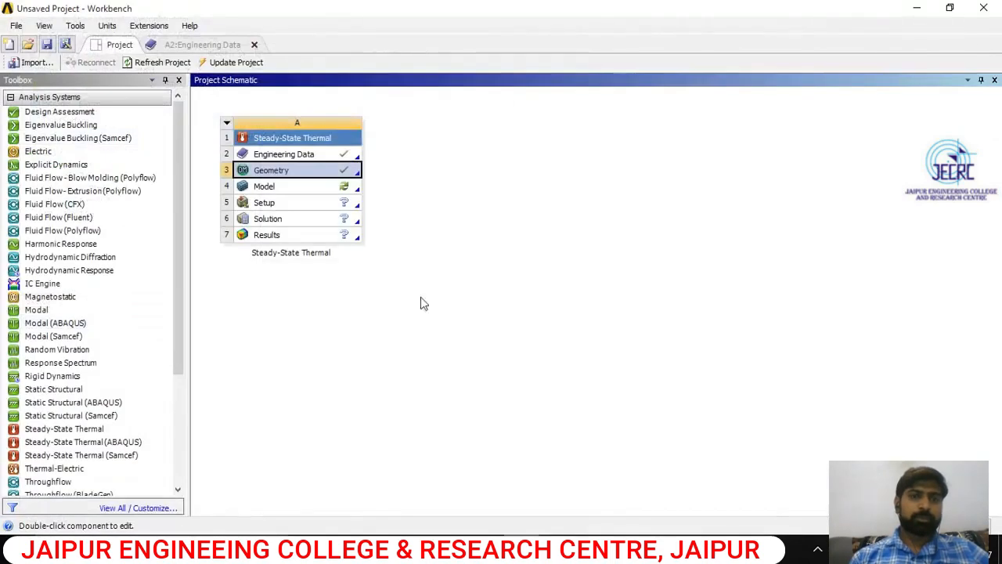
right_click(333, 192)
left_click(360, 193)
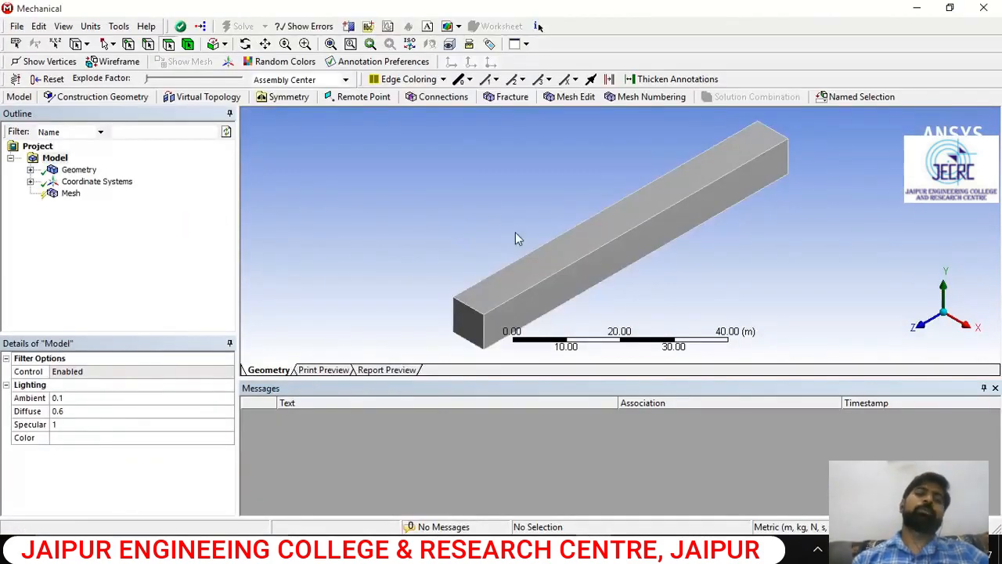
left_click(69, 194)
right_click(72, 194)
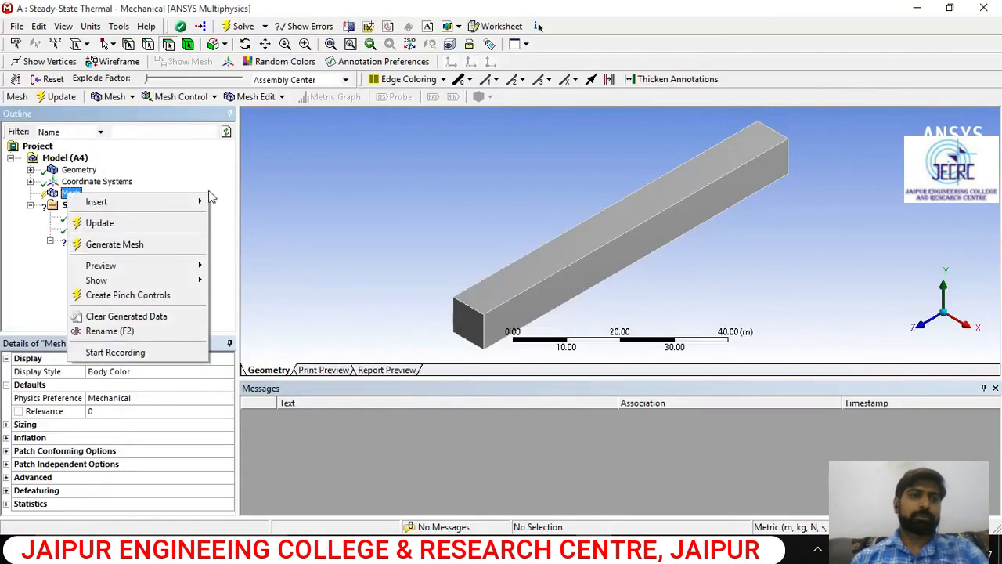
left_click(207, 222)
- Apply a 350 °C temperature load to the bar's end face farthest from the origin
left_click(113, 206)
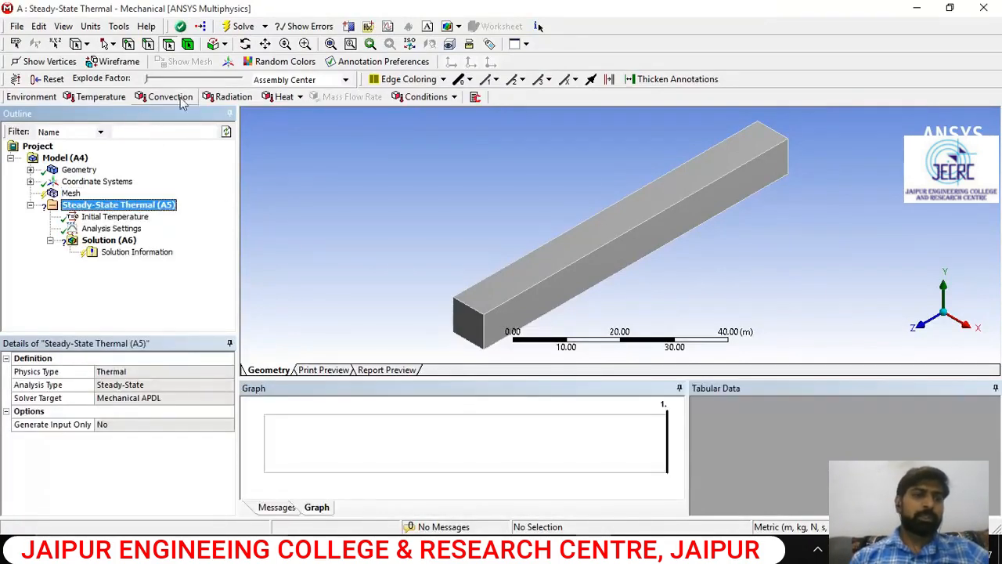
left_click(98, 97)
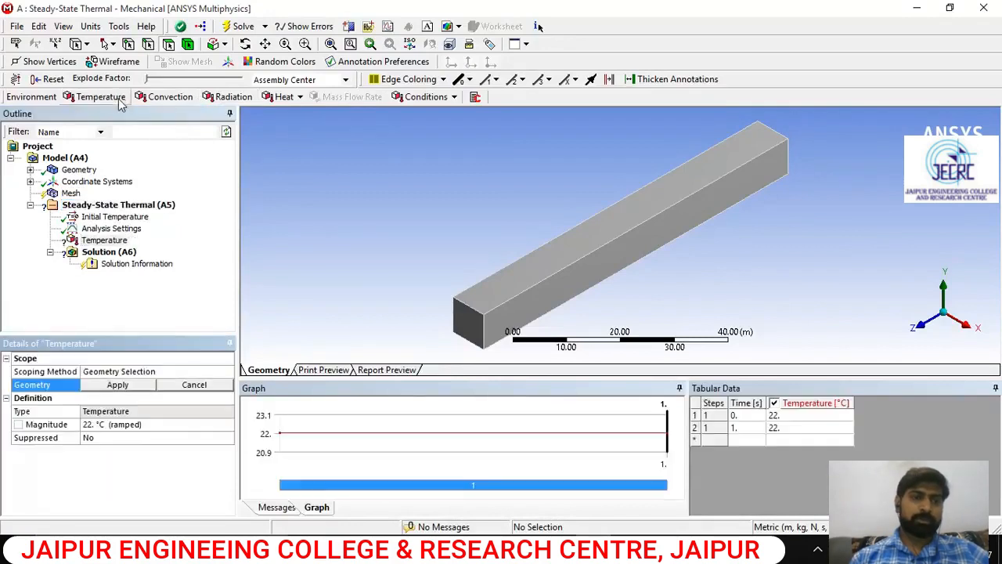
left_click(471, 325)
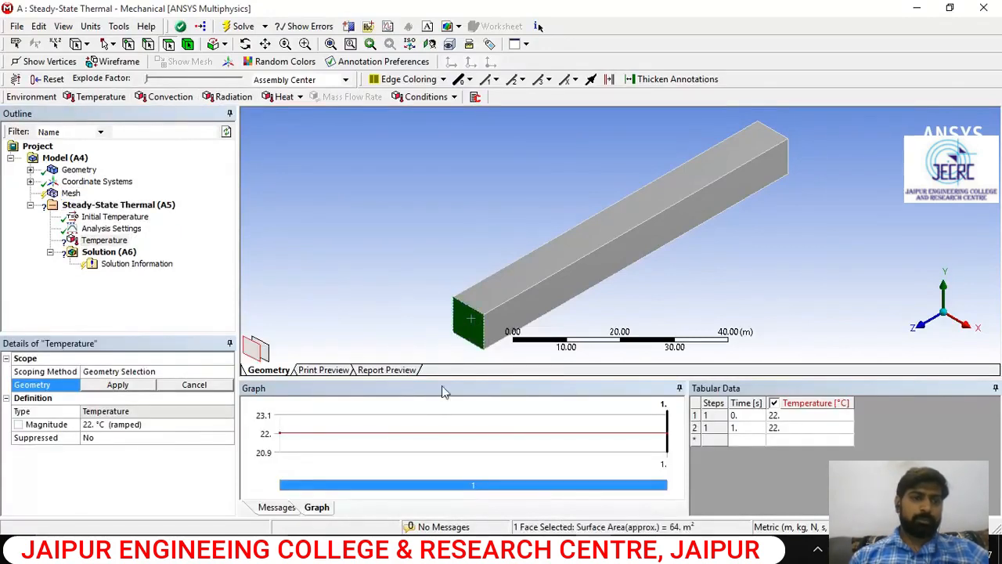
left_click(138, 429)
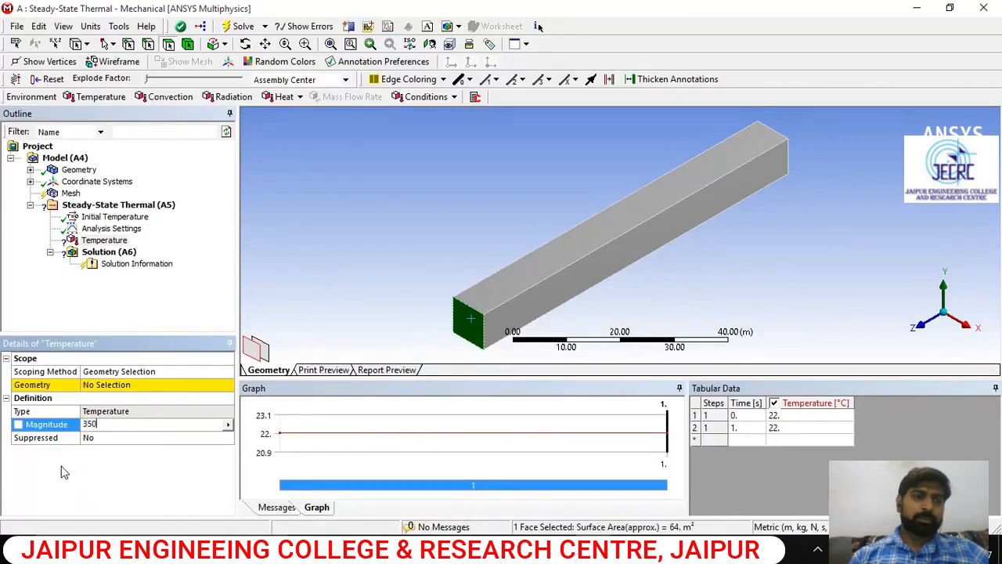
key("Return")
left_click(180, 286)
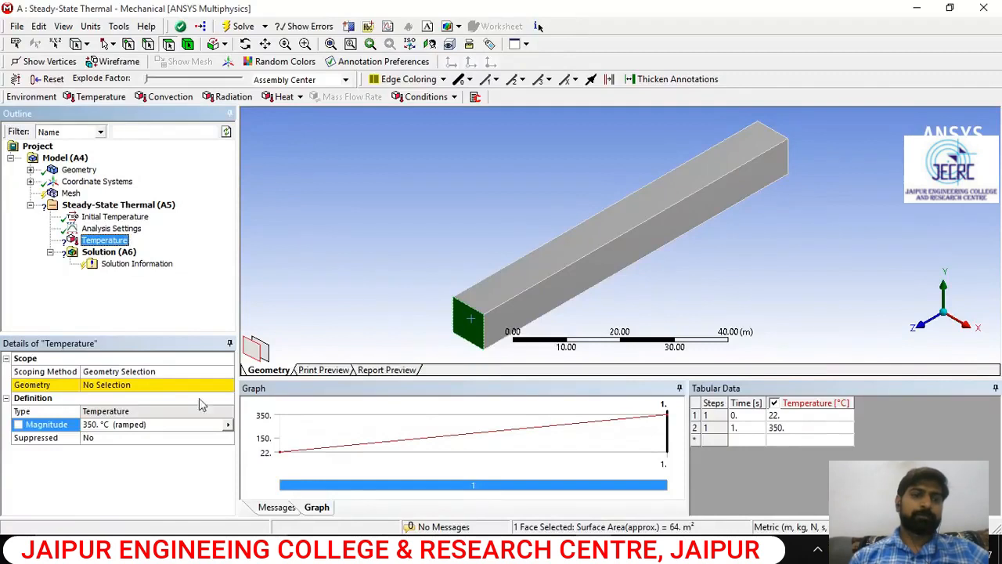
left_click(173, 386)
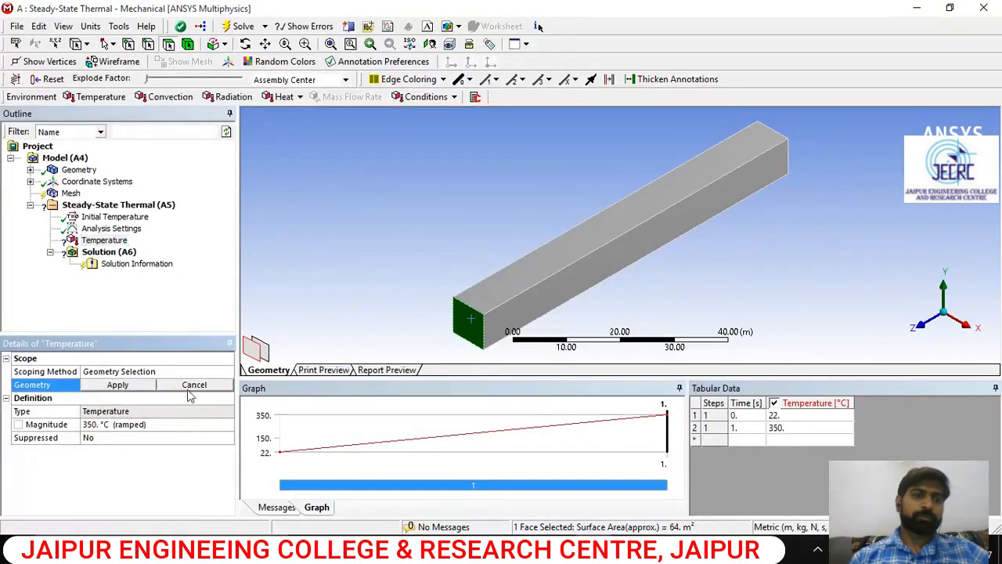
left_click(130, 385)
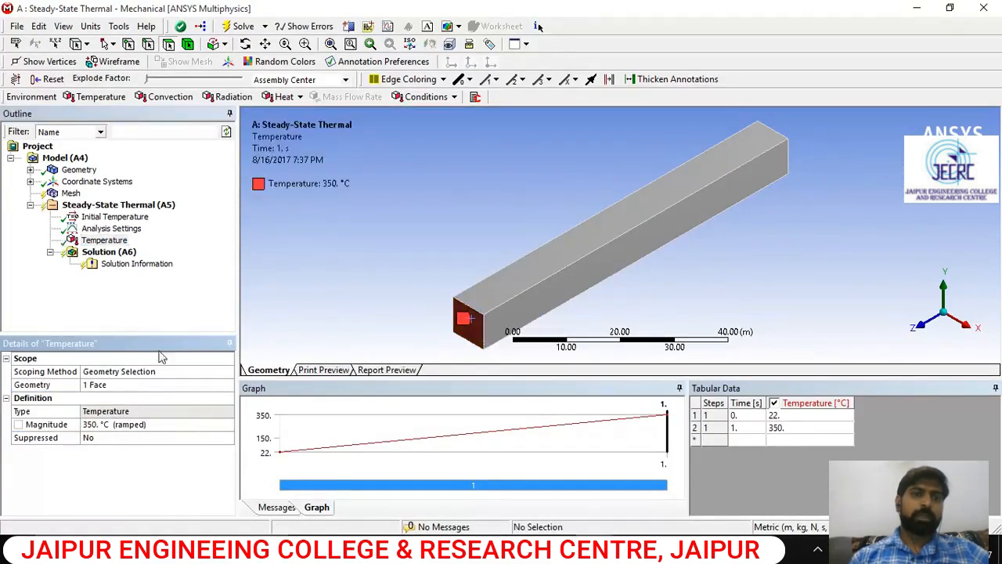
- Apply a heat flux of 200 W/m² to the bar's end face opposite the temperature load
left_click(301, 98)
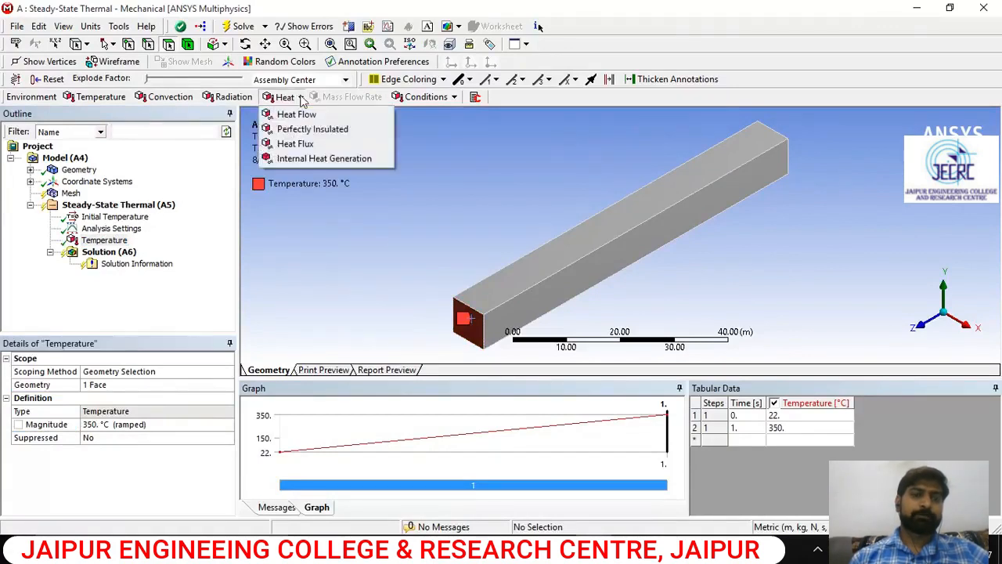
left_click(313, 145)
middle_click_drag(959, 206, 774, 249)
left_click(772, 235)
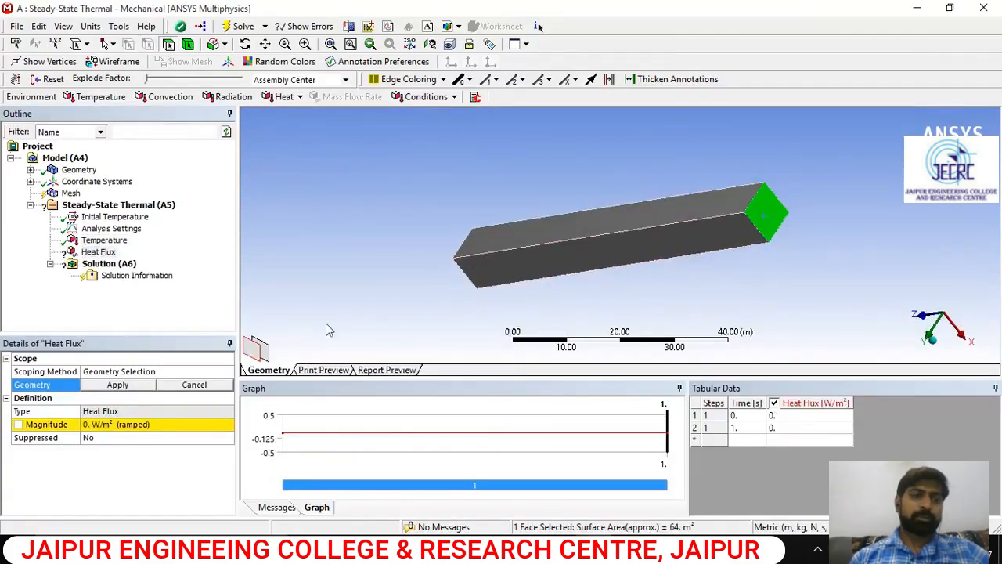
left_click(118, 385)
left_click(102, 425)
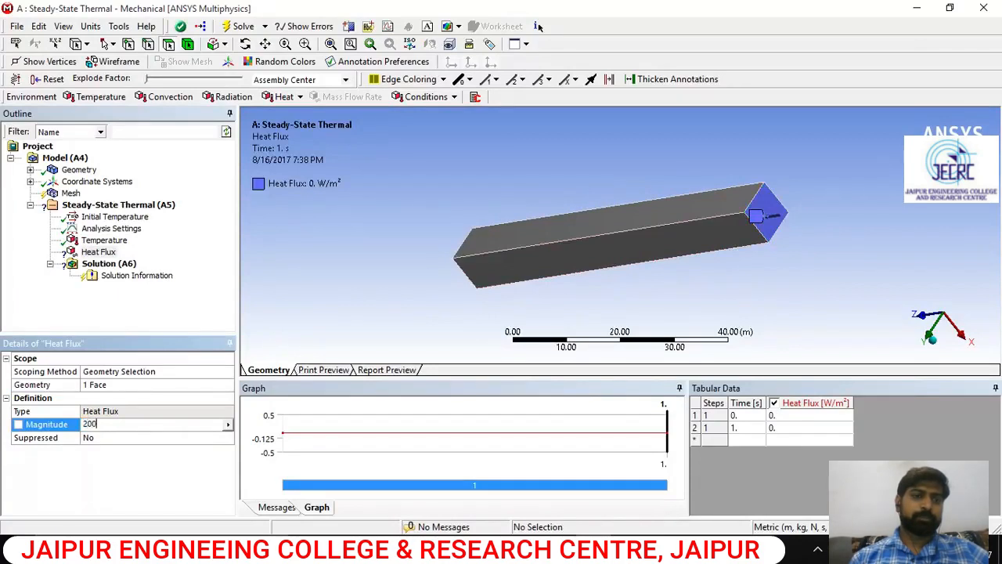
- Apply convection to the end face opposite the temperature load, with a 200 W/m²·°C film coefficient and 1000 °C ambient temperature
left_click(170, 97)
left_click(778, 286)
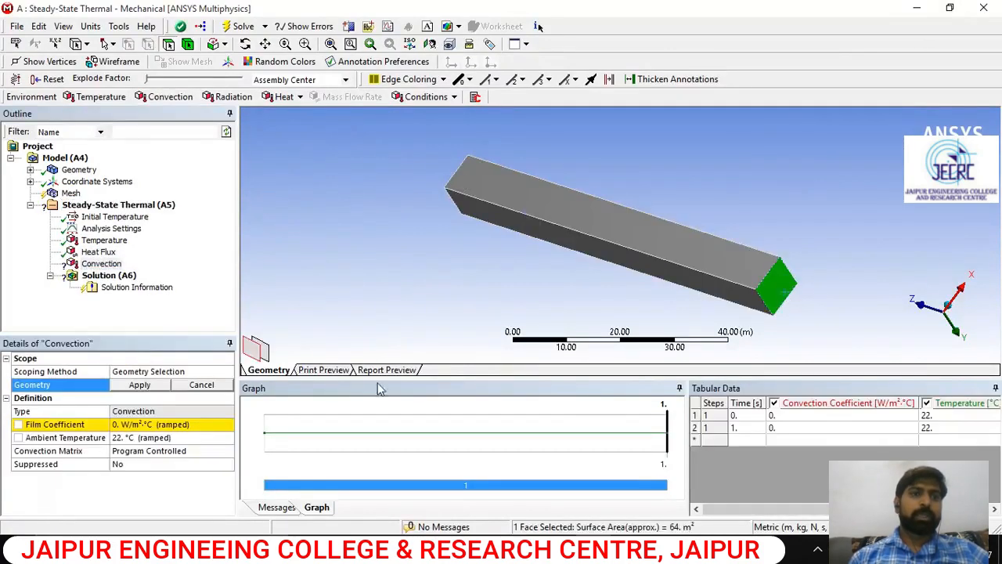
left_click(125, 384)
left_click(143, 438)
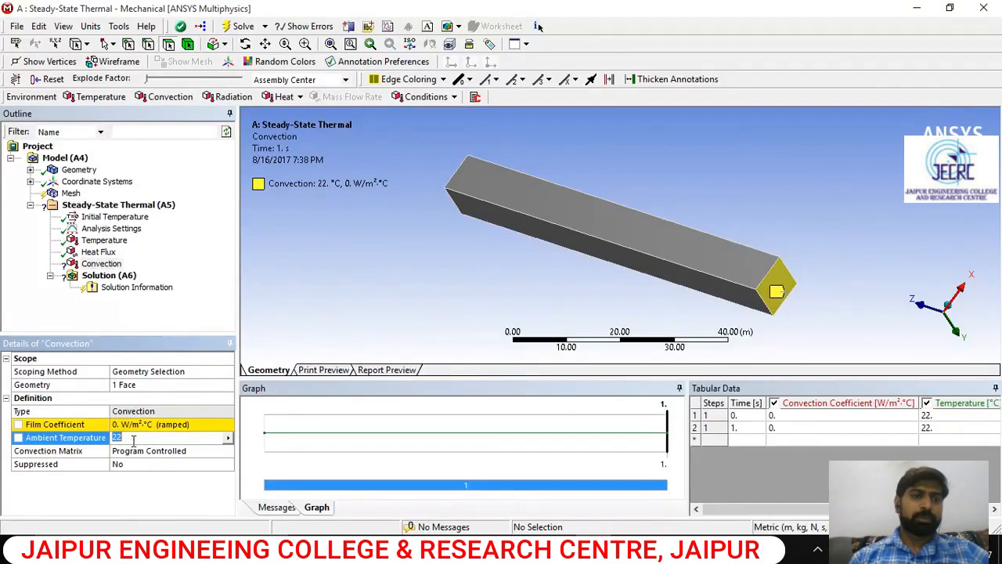
left_click(179, 424)
type("200")
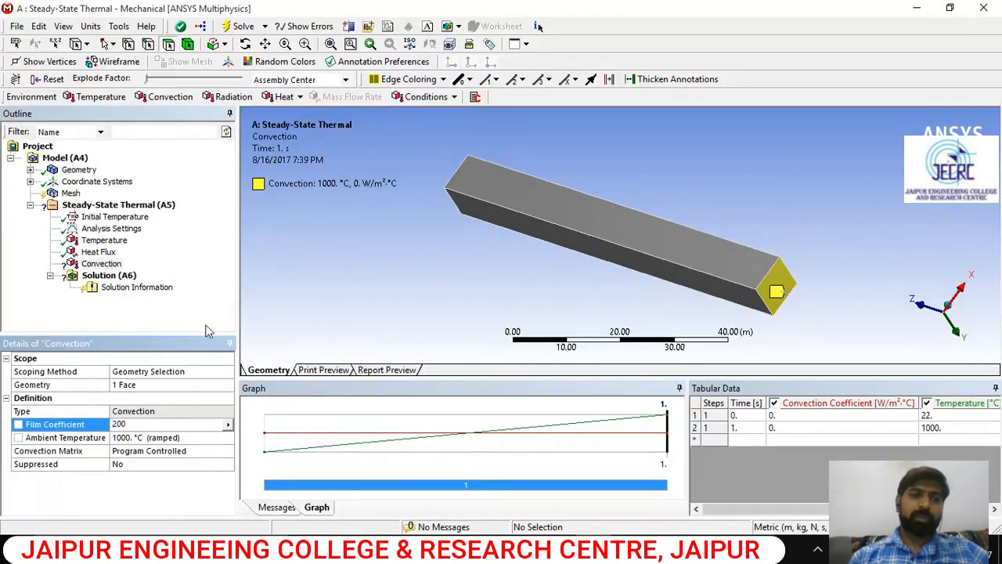
left_click(206, 331)
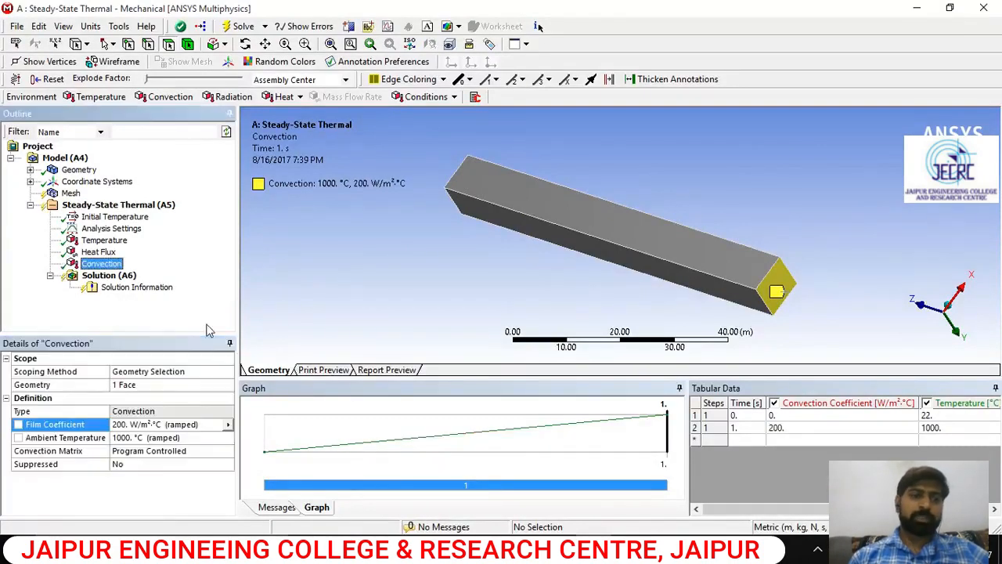
- Delete the Heat Flux load from the steady-state thermal analysis
left_click(100, 252)
key("Delete")
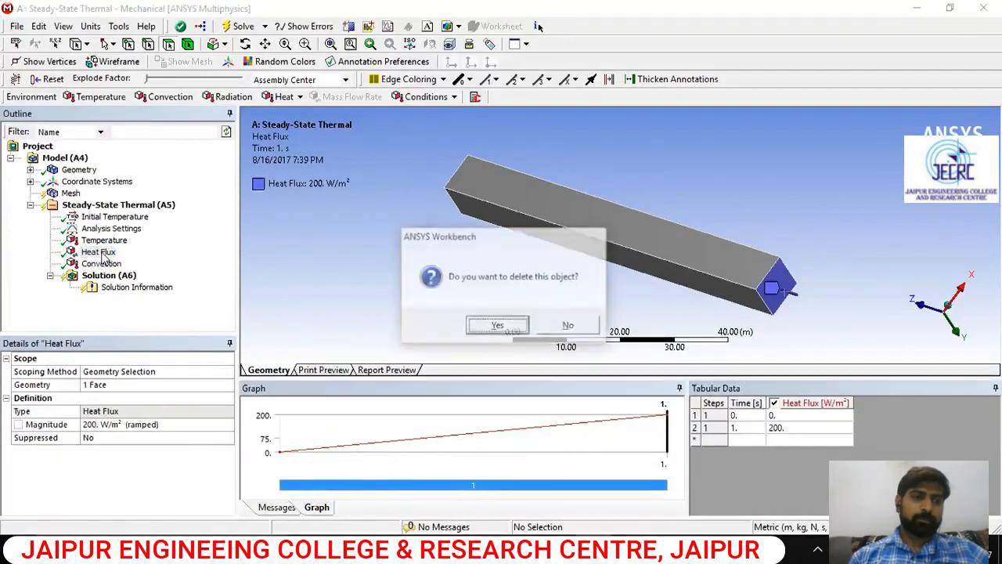
left_click(481, 332)
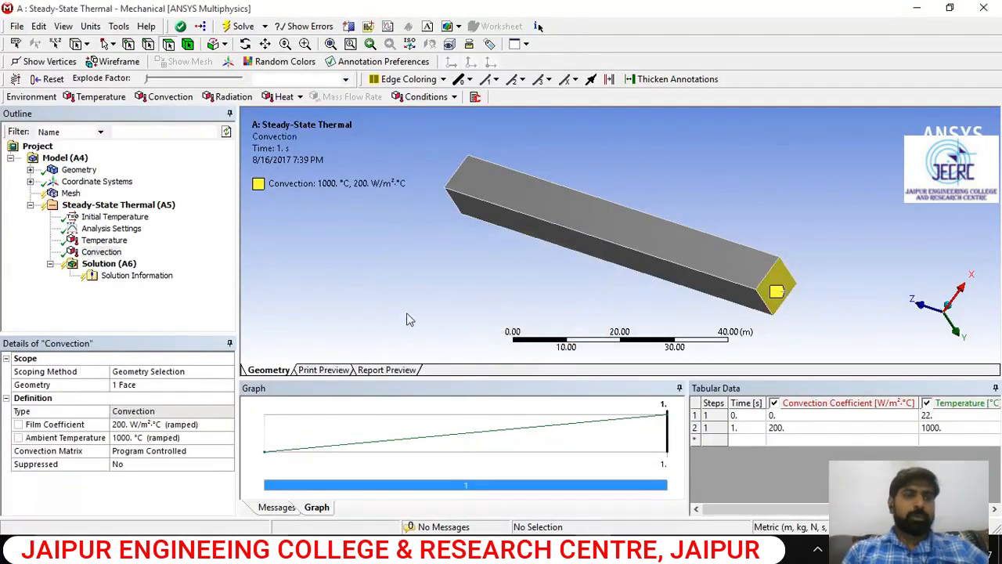
- Add Directional Heat Flux and Temperature results to the solution
left_click(117, 205)
middle_click_drag(374, 248, 490, 285)
left_click(110, 264)
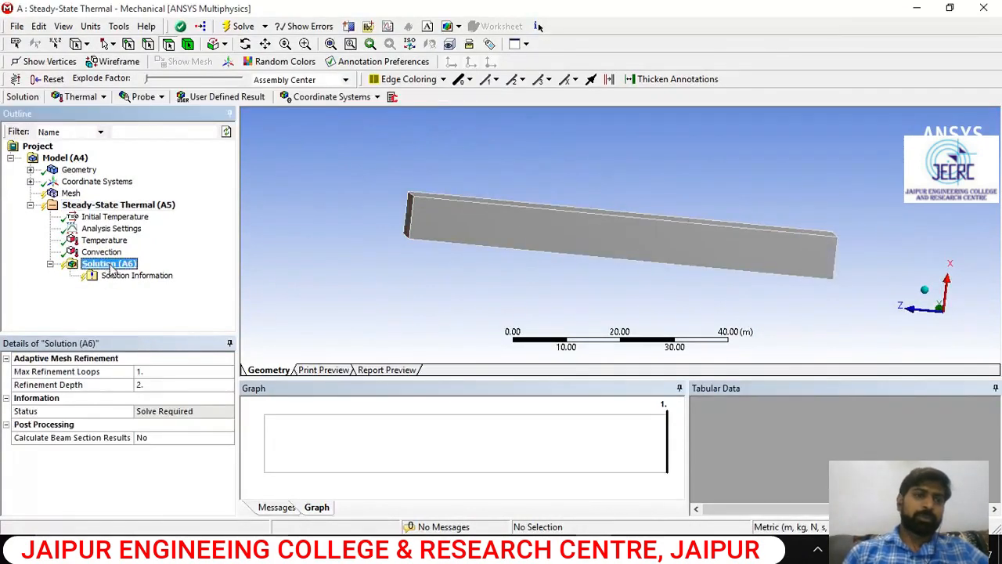
right_click(109, 265)
mouse_move(180, 273)
mouse_move(353, 270)
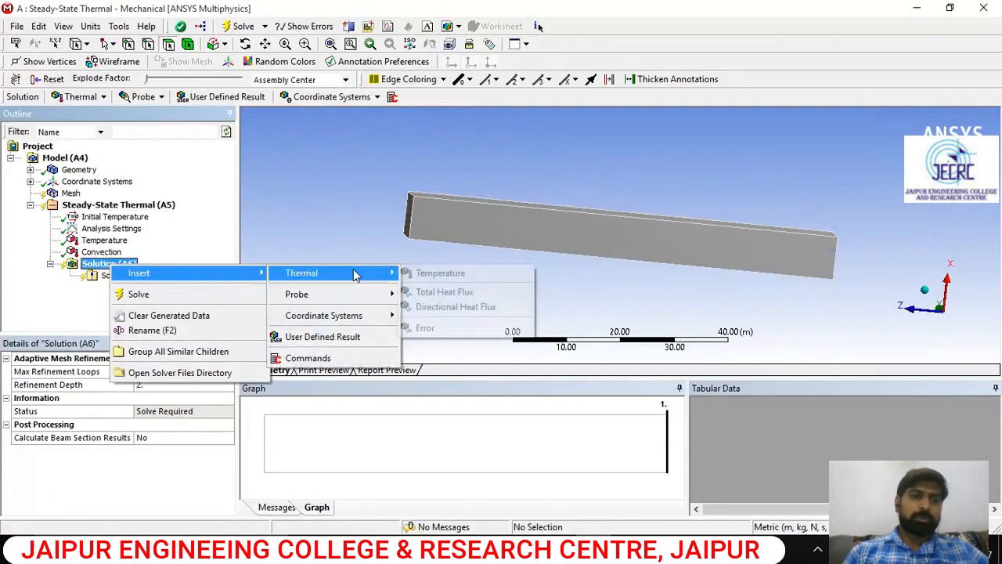
left_click(452, 307)
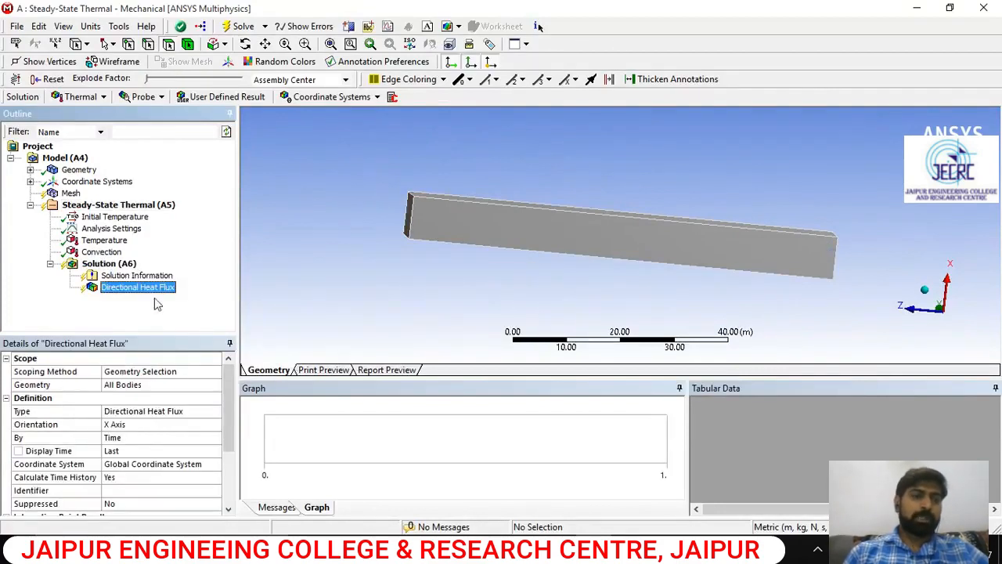
right_click(110, 264)
mouse_move(188, 269)
mouse_move(353, 269)
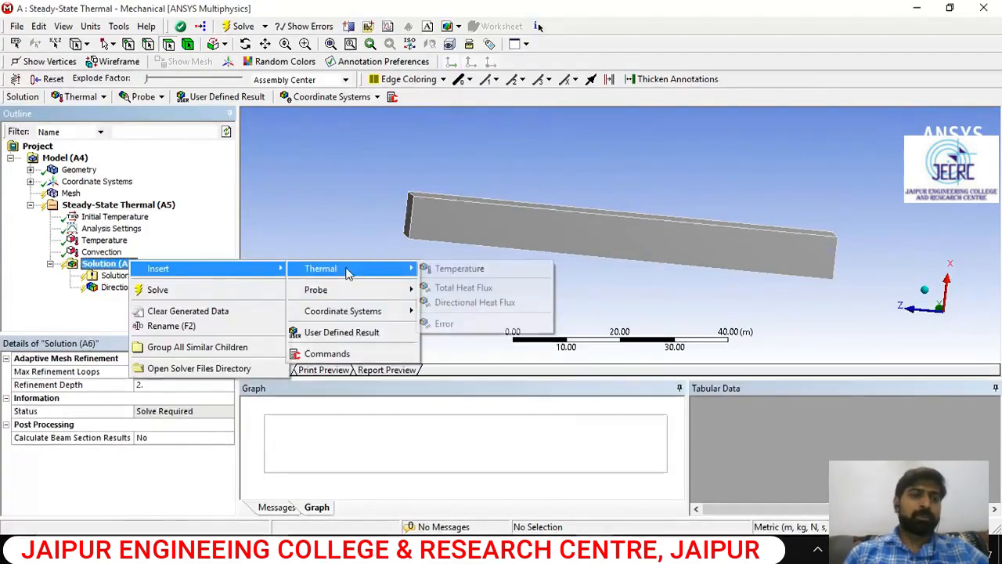
left_click(453, 268)
- Start solving the analysis, request a stop while it runs, and dismiss the solution status window
right_click(109, 264)
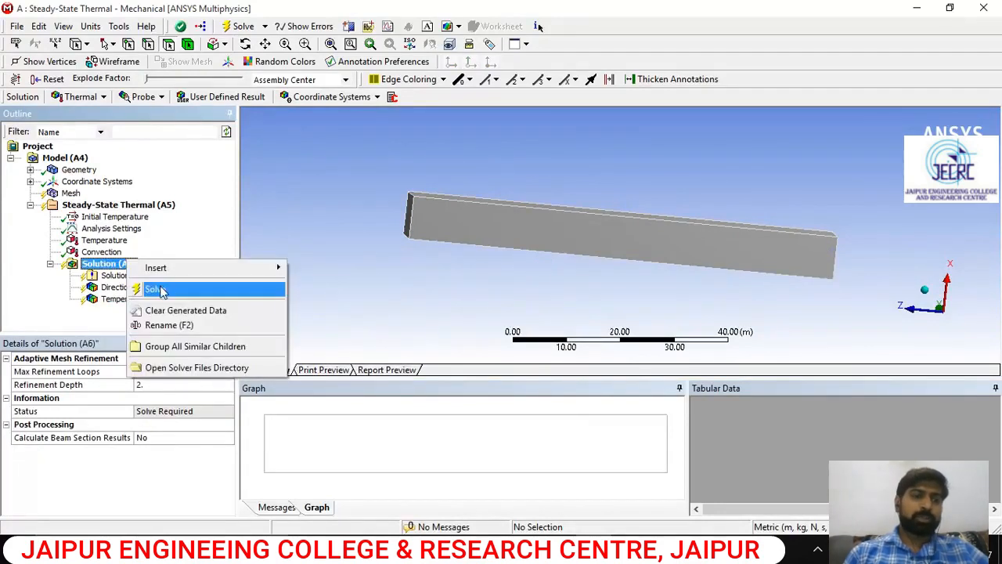
left_click(161, 288)
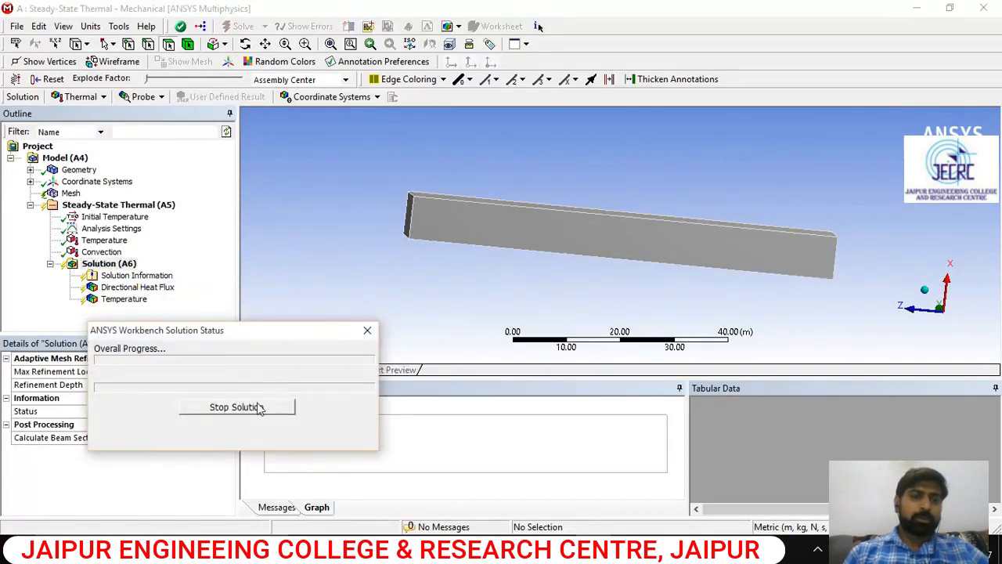
left_click(261, 408)
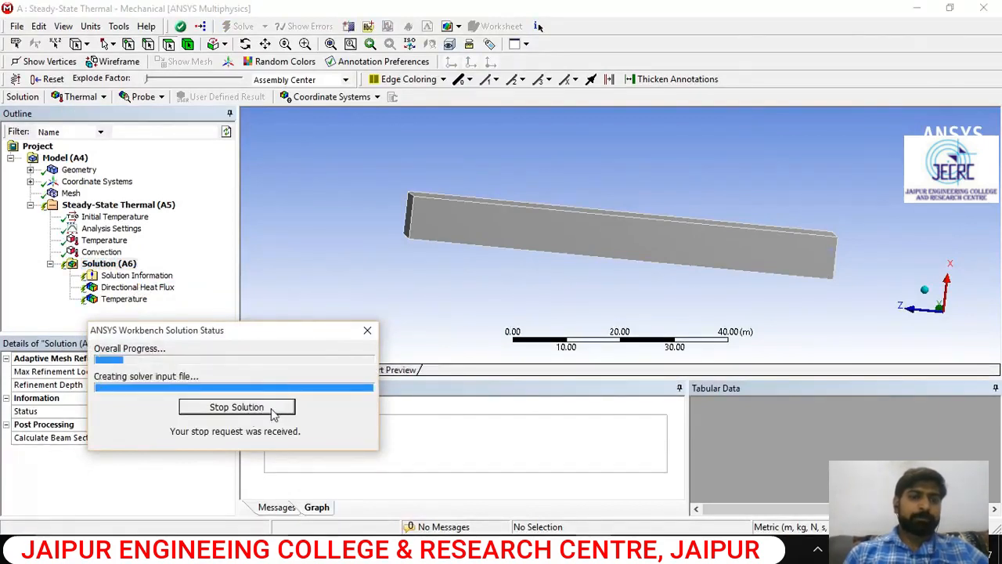
left_click(368, 332)
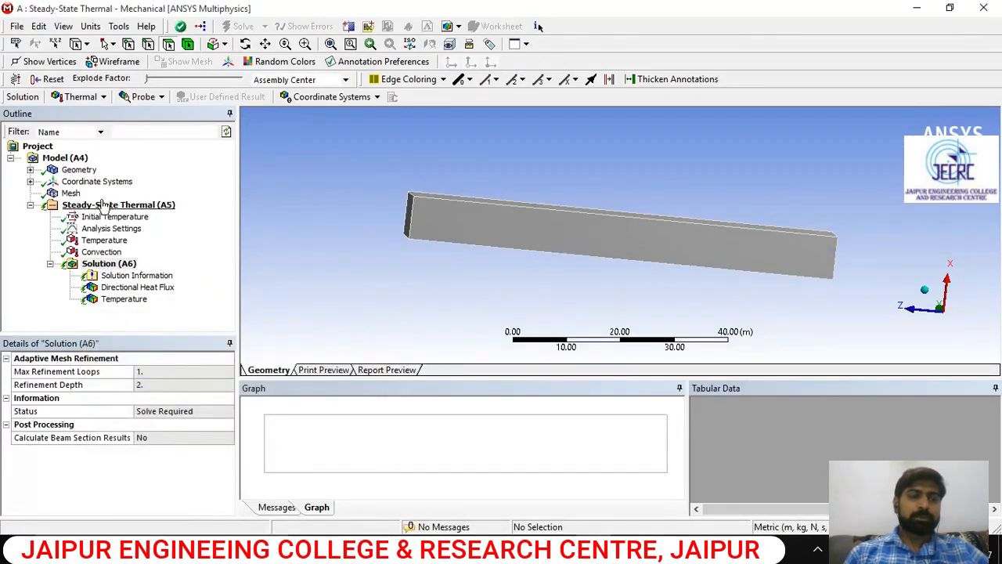
- Set the mesh sizing's Relevance Center to Medium
right_click(103, 204)
left_click(72, 194)
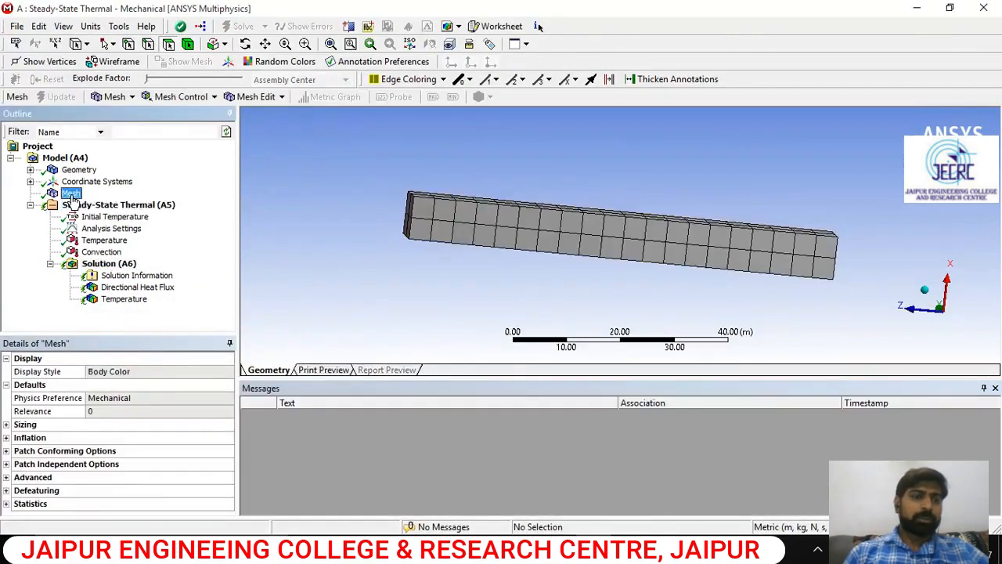
left_click(6, 424)
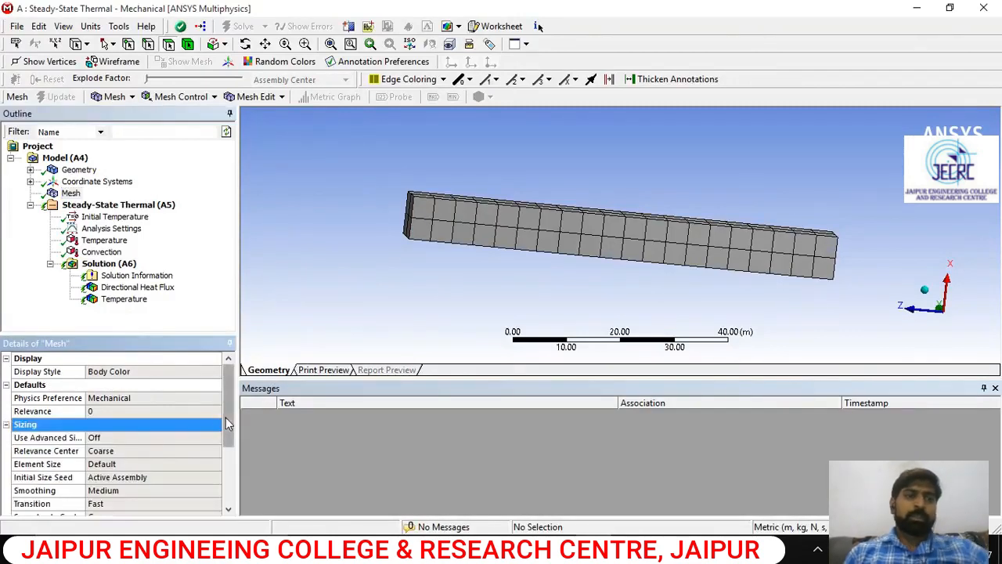
scroll(226, 422, "down", 1)
left_click(206, 425)
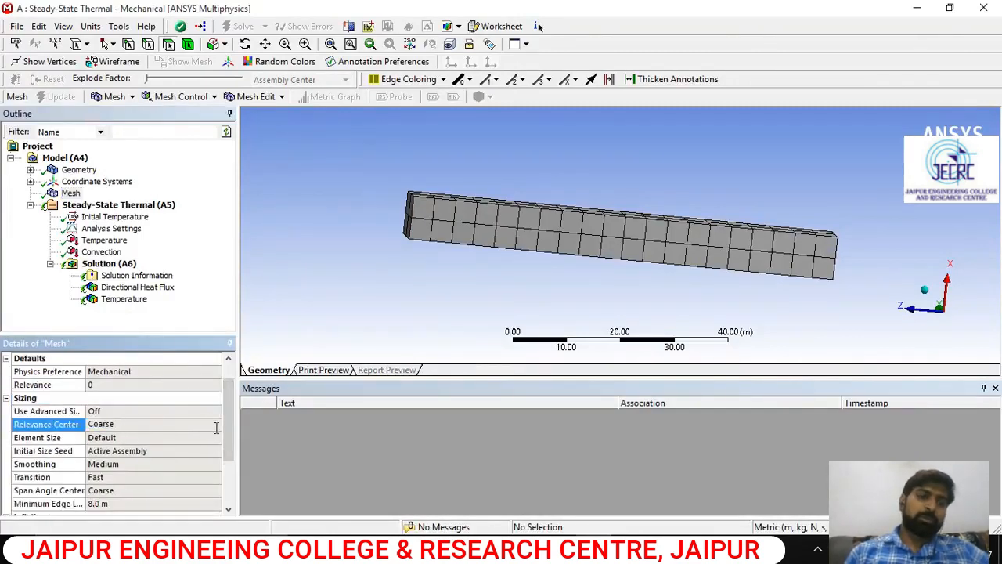
left_click(69, 193)
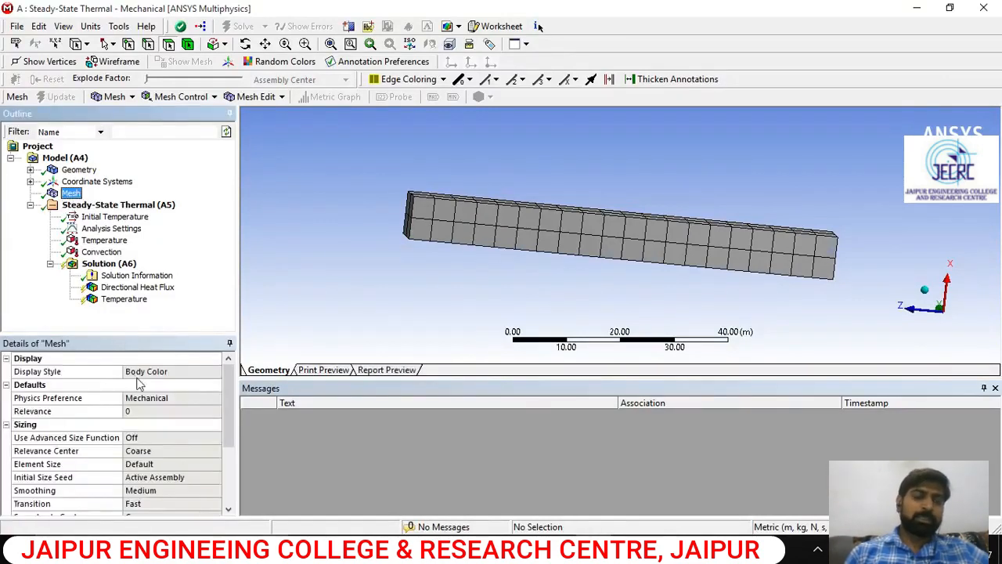
left_click(207, 456)
left_click(215, 451)
left_click(192, 475)
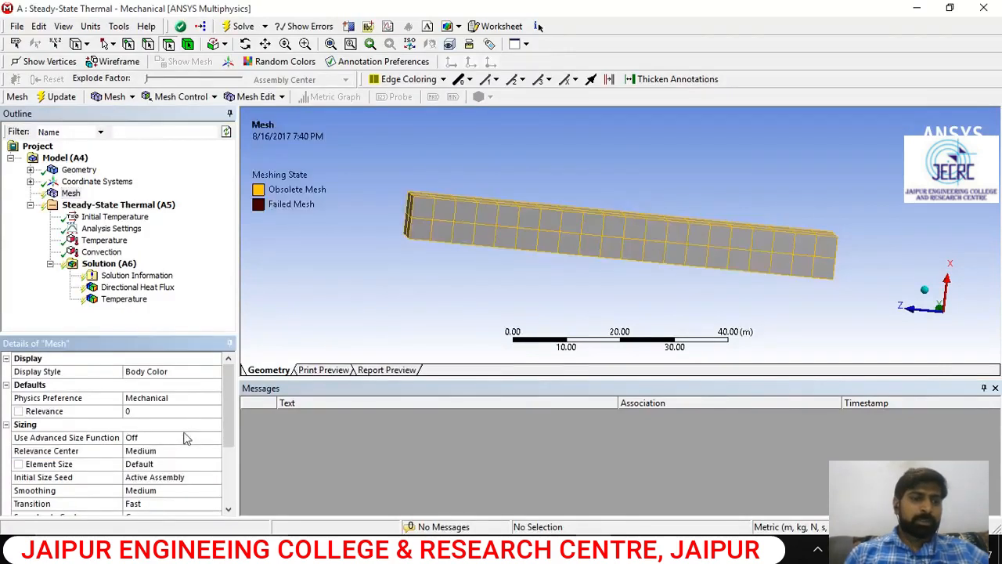
- Set the mesh's Use Advanced Size Function option to On: Curvature and regenerate the mesh
left_click(207, 439)
left_click(214, 438)
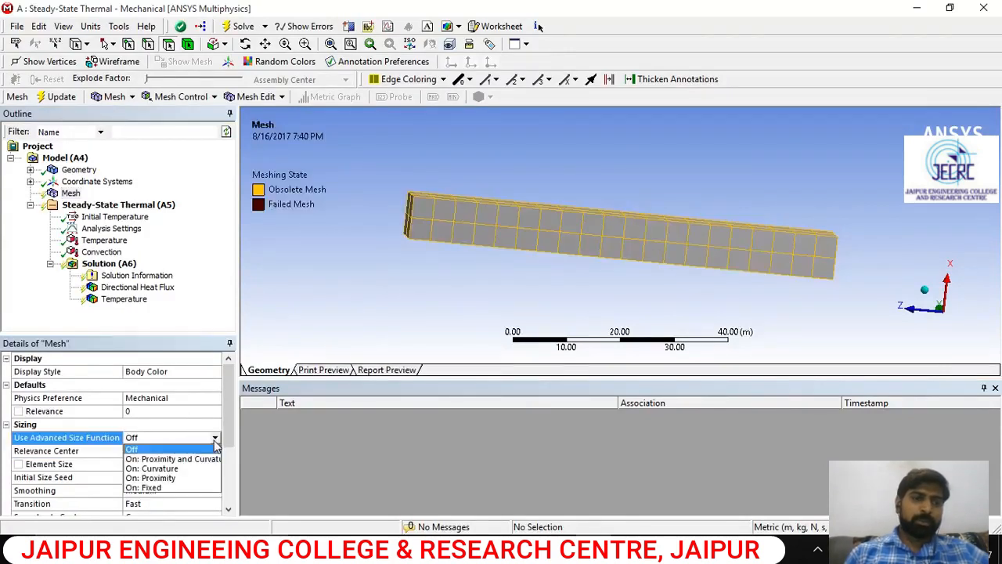
left_click(182, 468)
mouse_move(225, 378)
left_mouse_down()
mouse_move(226, 413)
mouse_move(226, 379)
left_mouse_up()
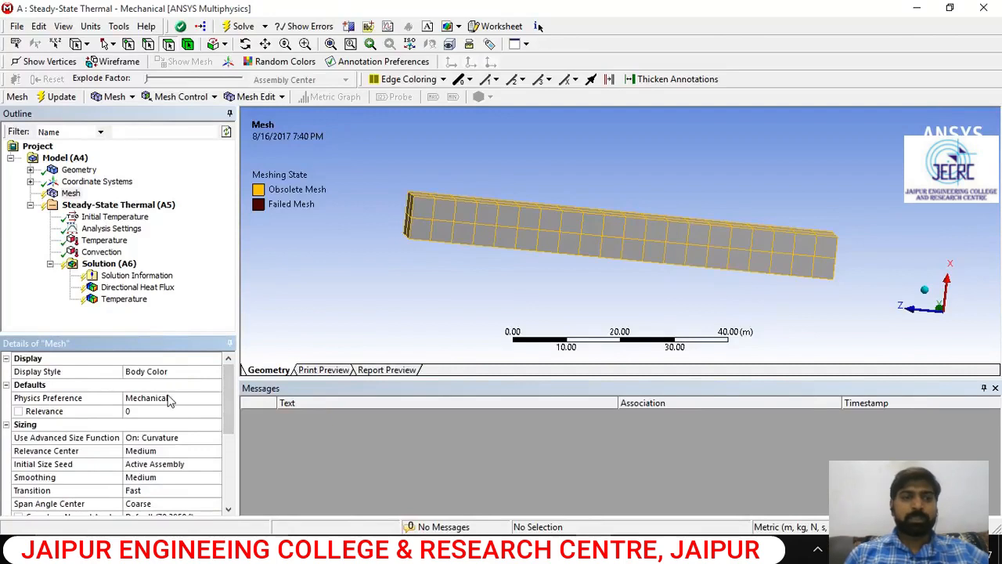
right_click(71, 193)
left_click(94, 248)
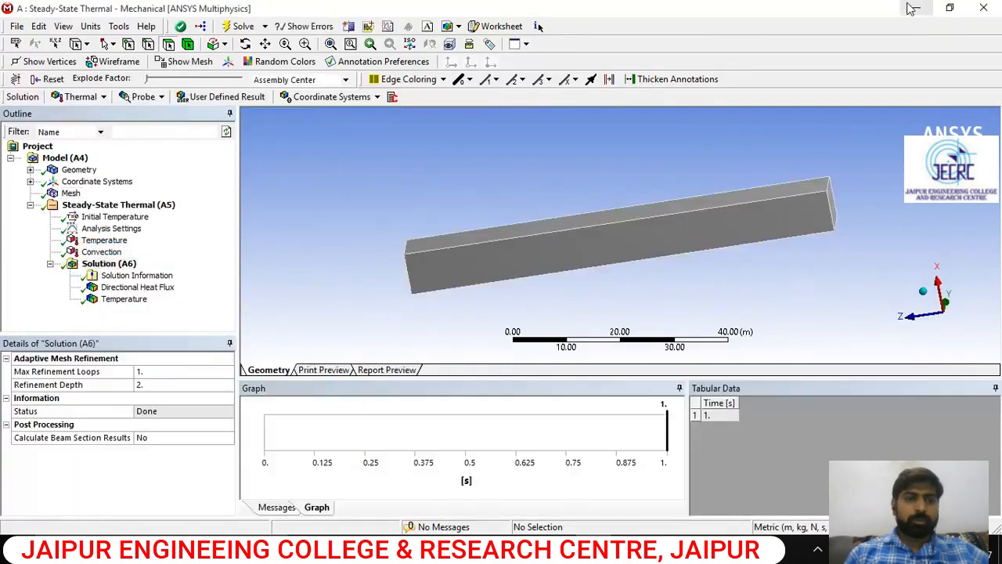
- Switch to the Workbench project schematic and open the Results of the Steady-State Thermal system in Mechanical
left_click(915, 8)
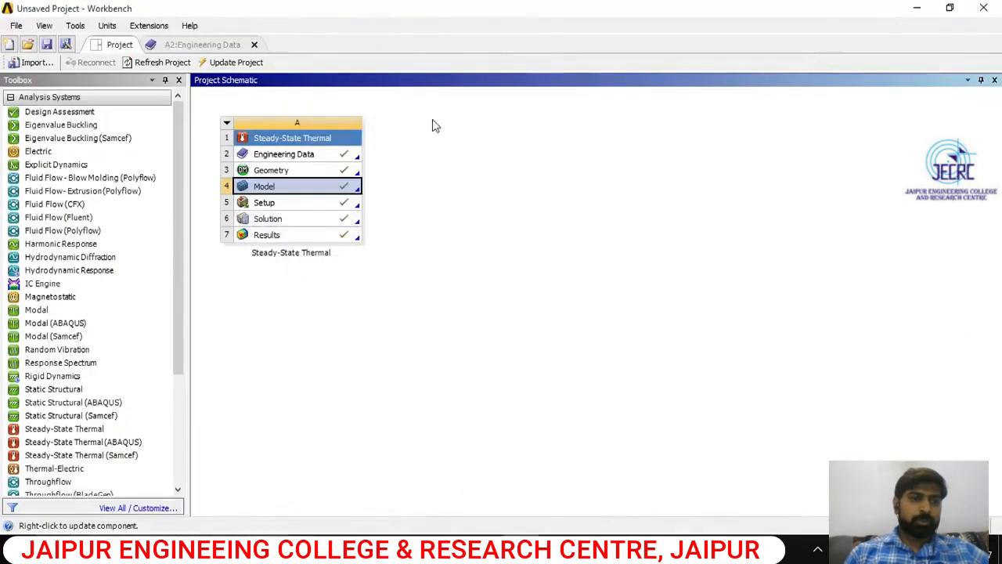
left_click(316, 236)
right_click(316, 238)
left_click(329, 244)
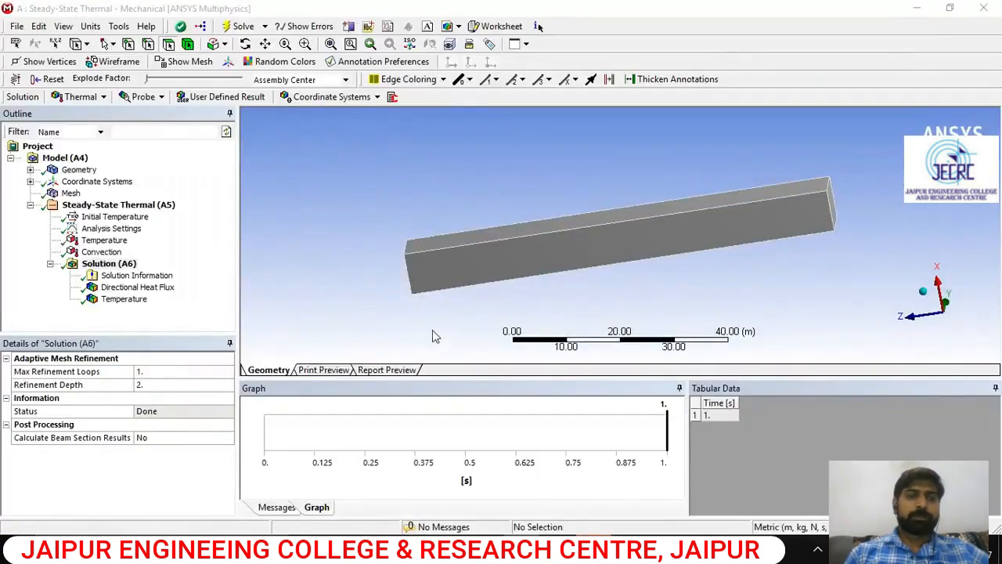
- Display the Directional Heat Flux contours on the bar, followed by the Temperature contours
left_click(137, 287)
left_click_drag(507, 322, 680, 253)
left_click(137, 299)
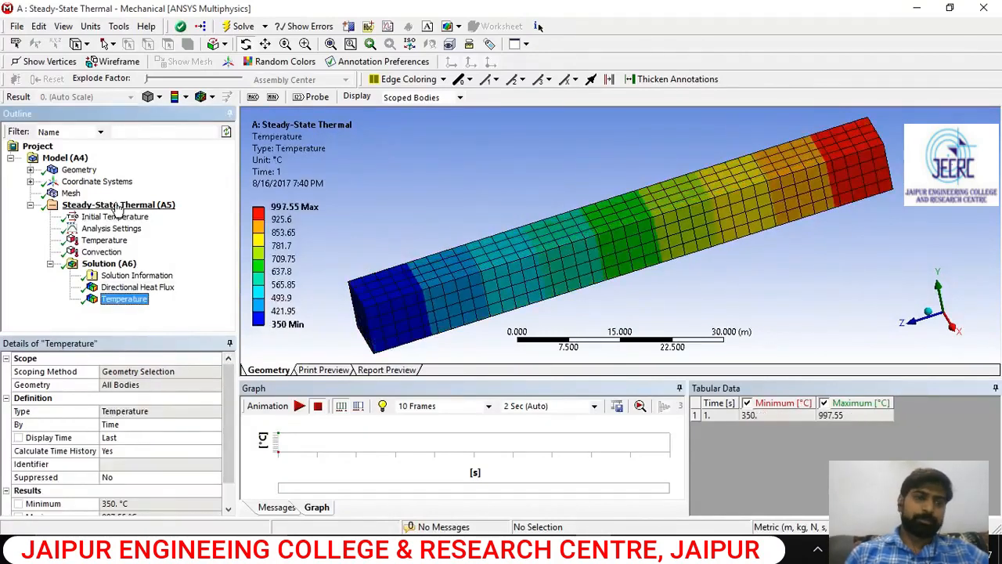
- Add a Total Heat Flux result to the solution and evaluate all results
right_click(110, 264)
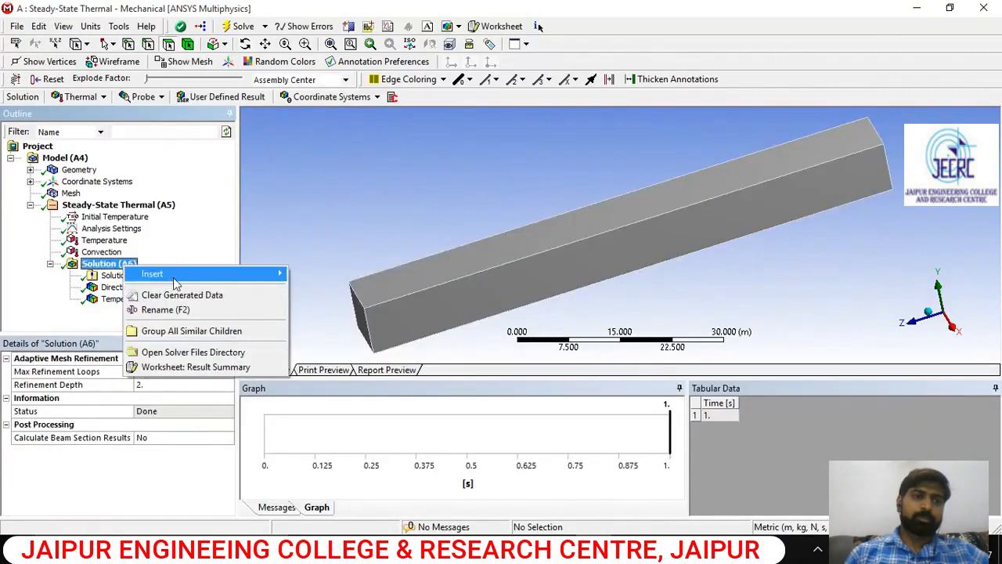
mouse_move(172, 273)
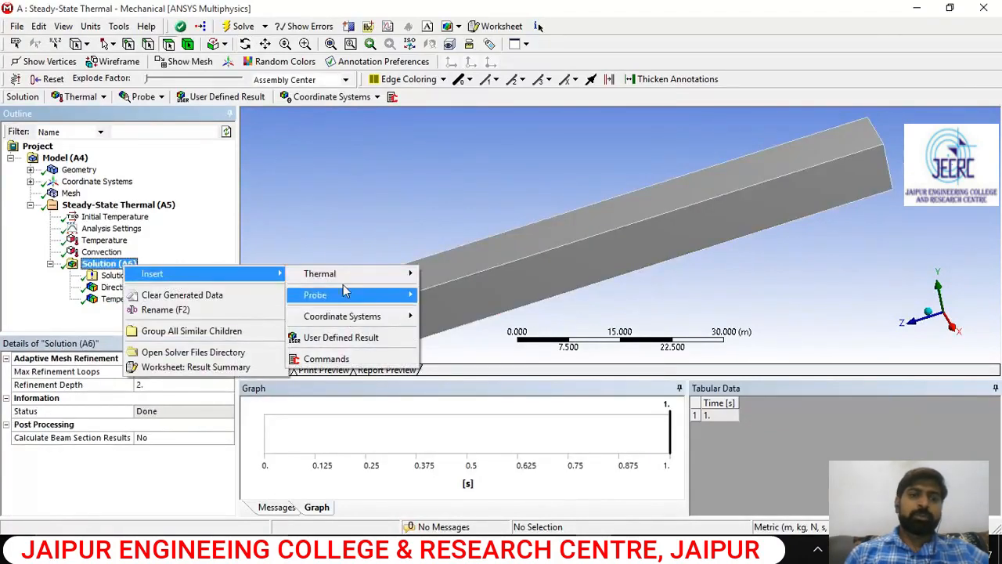
mouse_move(341, 279)
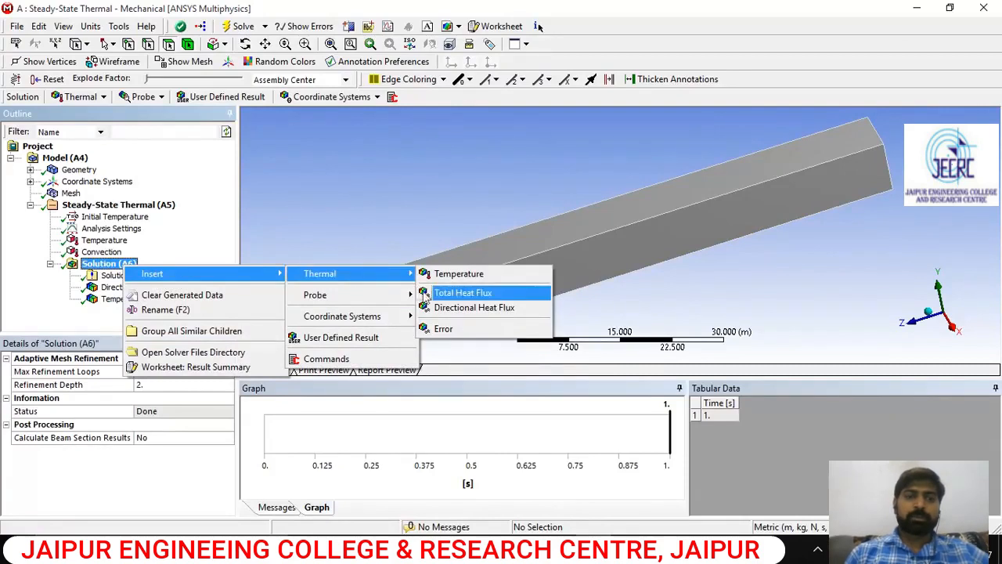
left_click(451, 293)
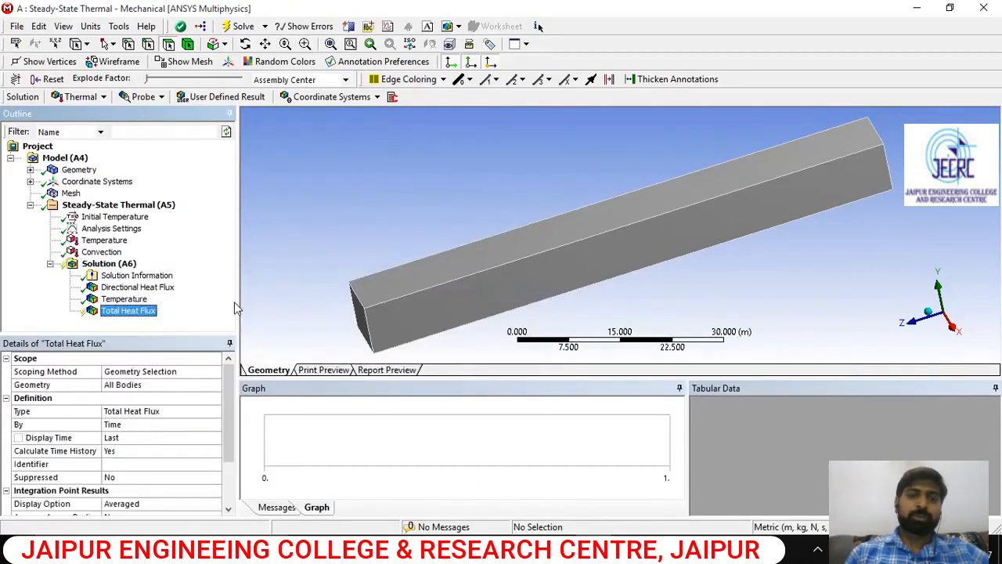
right_click(108, 265)
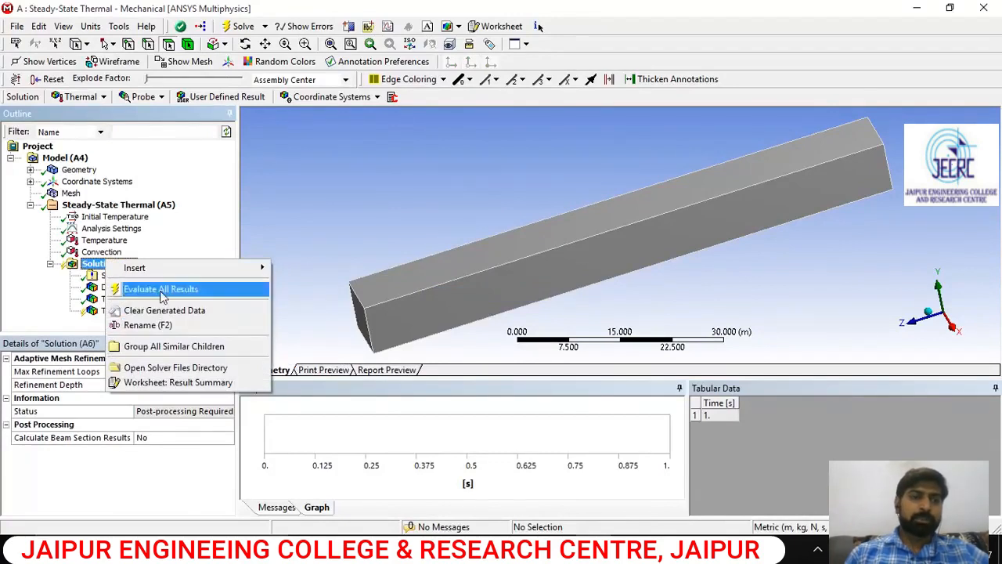
left_click(161, 290)
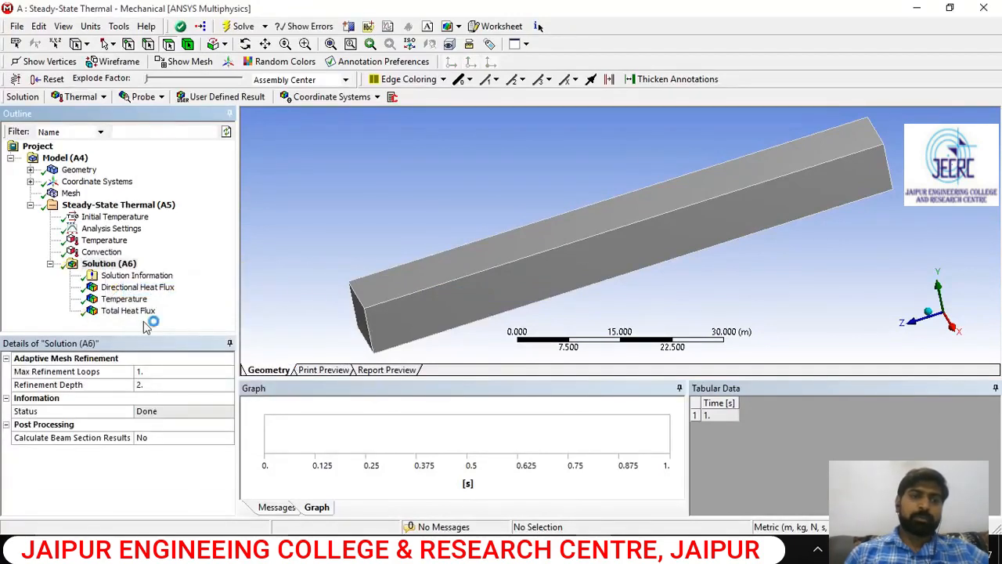
- Review the Total Heat Flux, Temperature and Directional Heat Flux contours on the bar
left_click(127, 313)
left_click(139, 299)
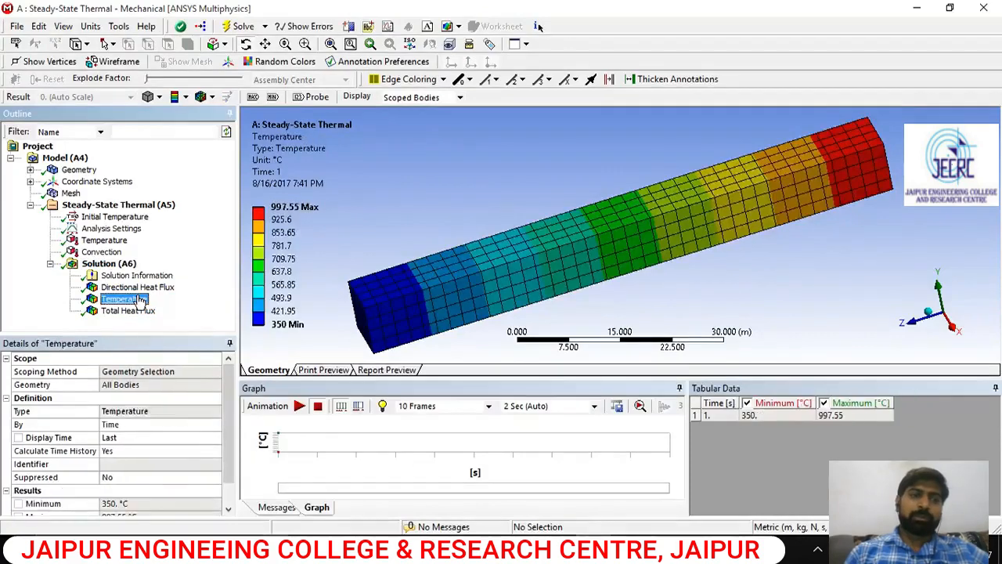
left_click(139, 288)
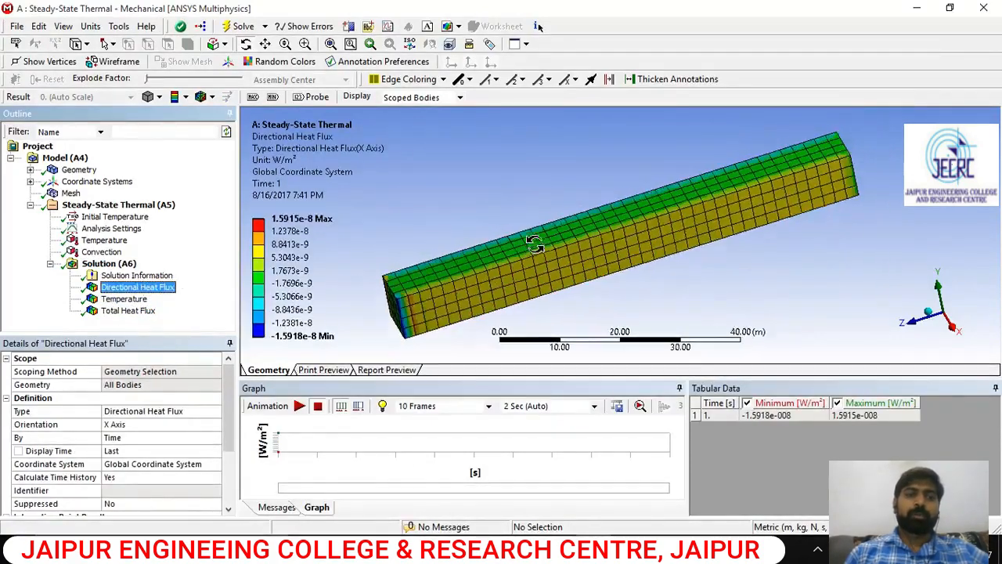
scroll(574, 260, "up", 3)
scroll(574, 260, "down", 4)
left_click_drag(546, 216, 660, 163)
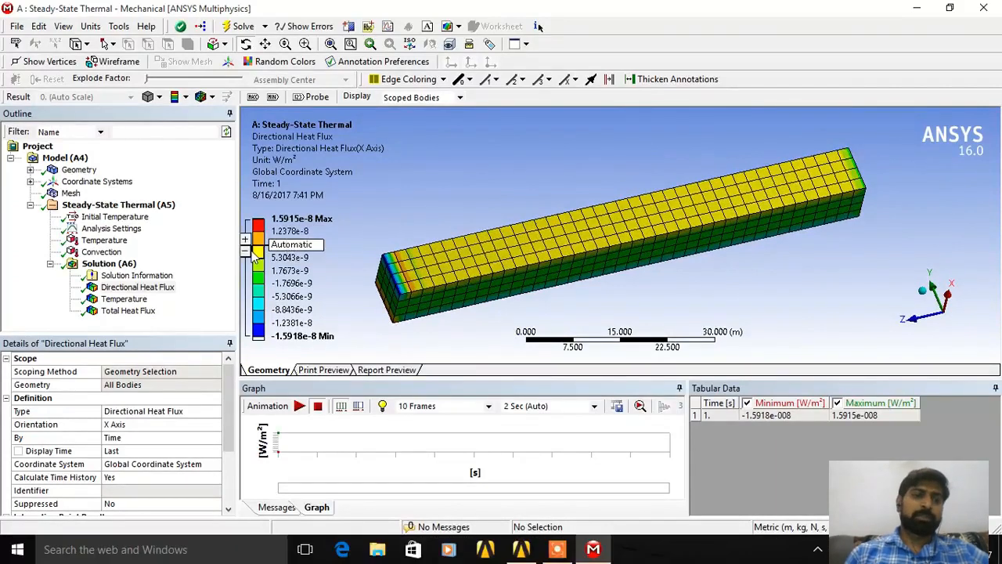
- Increase the number of contour bands in the Directional Heat Flux legend
left_click(246, 251)
left_click(246, 241)
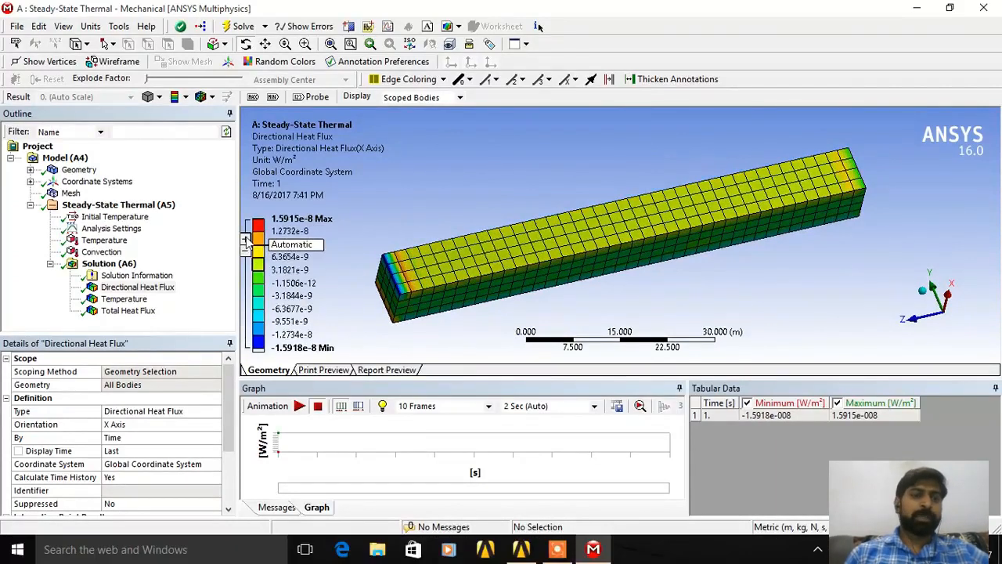
left_click(246, 240)
left_click(246, 250)
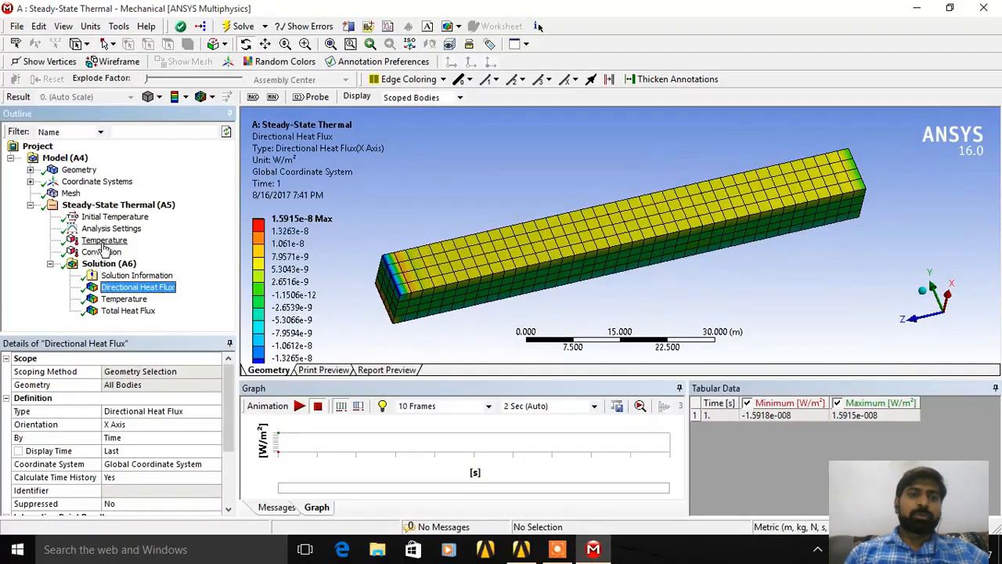
- Apply a 200 W Heat Flow load to the bar's upward-facing long side face and solve the analysis
left_click(116, 205)
right_click(117, 208)
mouse_move(196, 219)
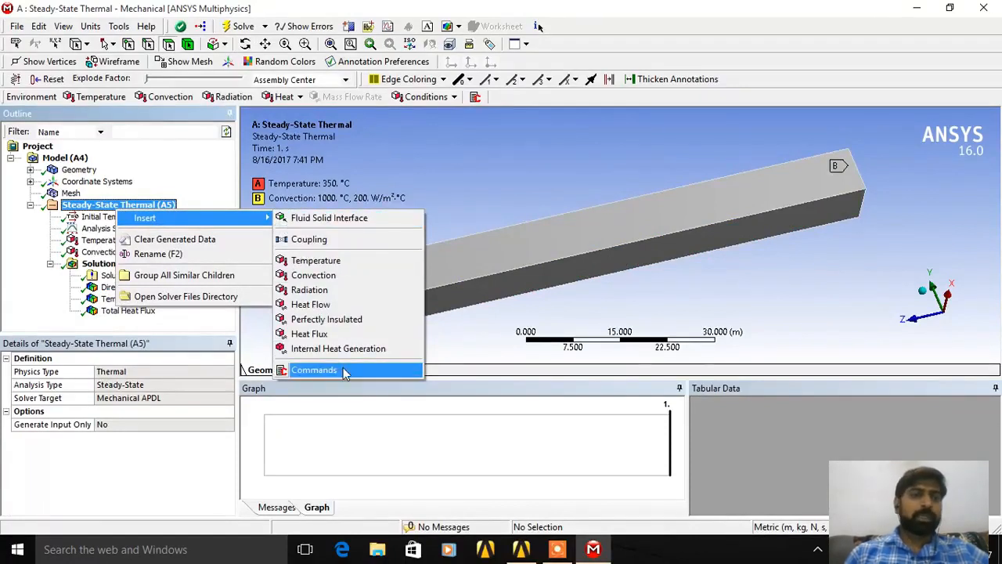
left_click(347, 303)
left_click(606, 230)
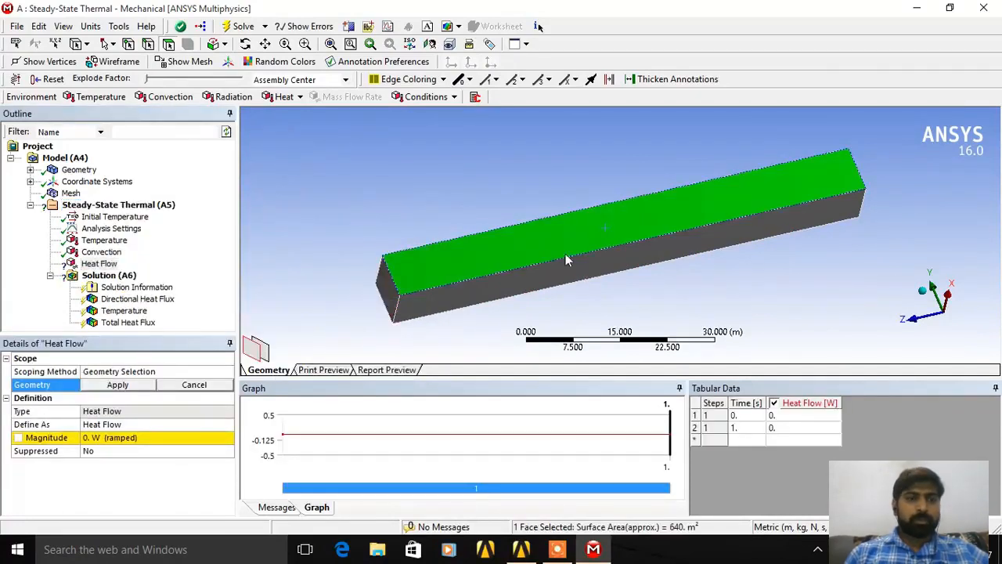
left_click(126, 388)
left_click(105, 437)
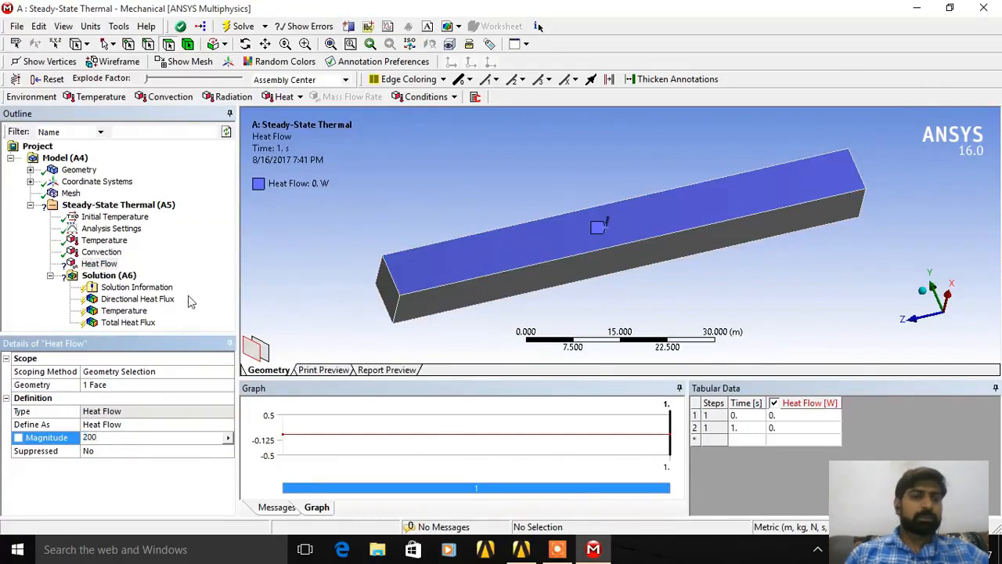
left_click(100, 263)
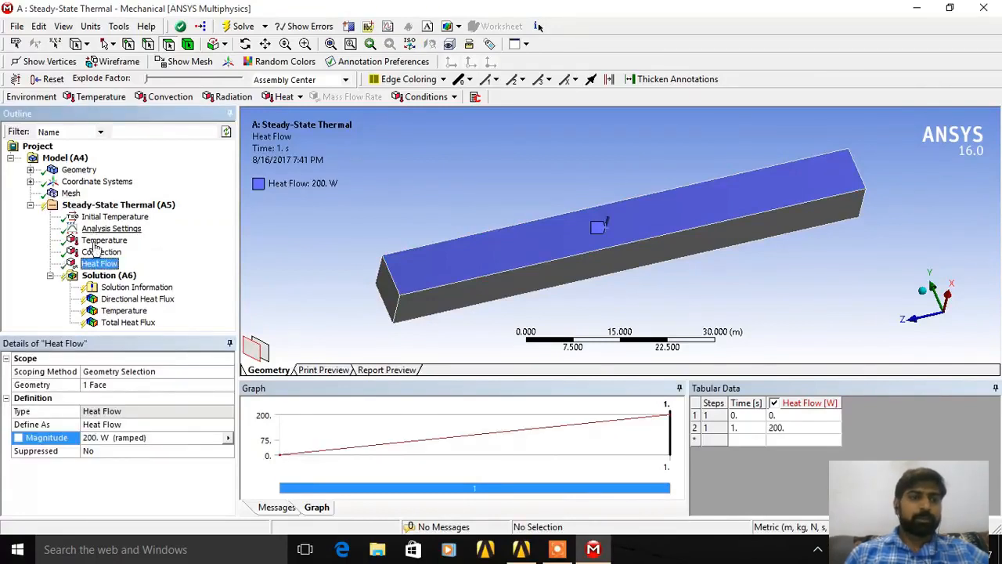
right_click(107, 275)
left_click(125, 299)
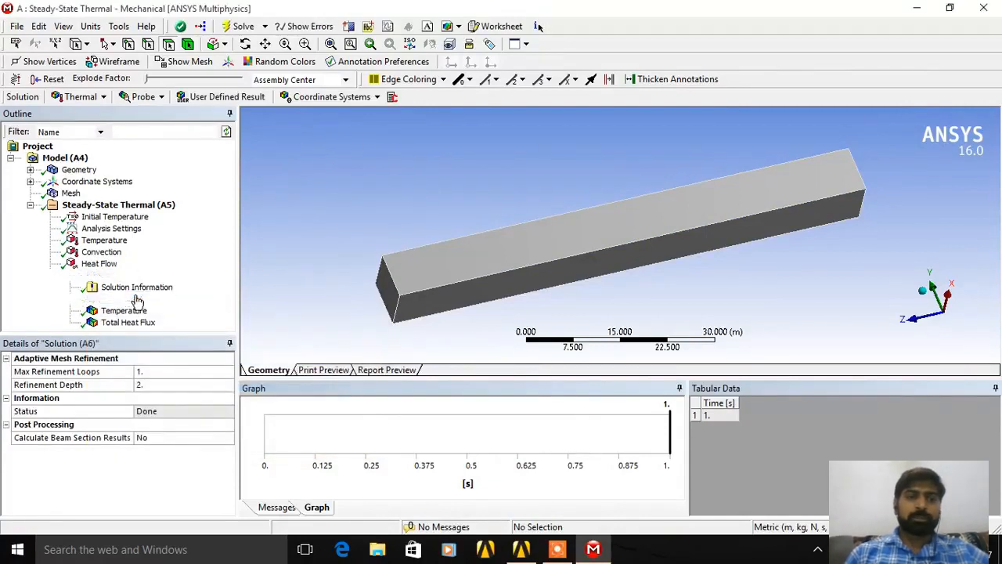
- Inspect the Directional Heat Flux contours on the bar from another angle and play the result animation
left_click(137, 298)
left_click_drag(593, 143, 634, 131)
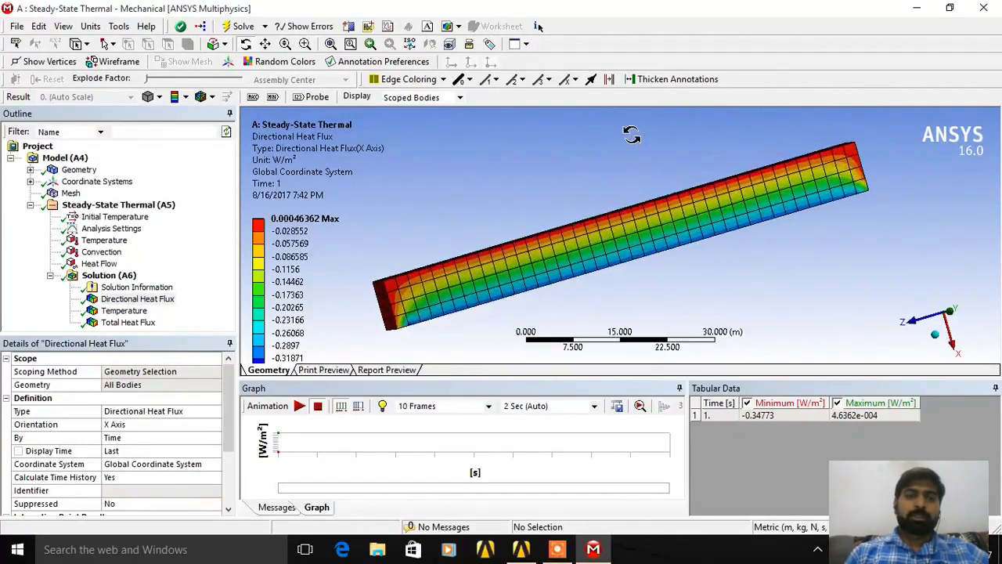
left_click(134, 313)
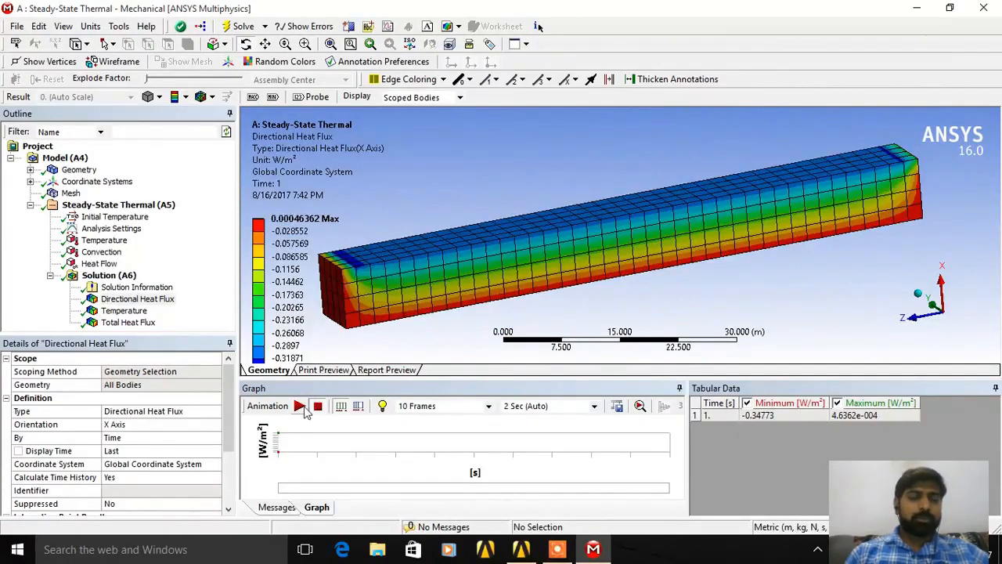
left_click(302, 407)
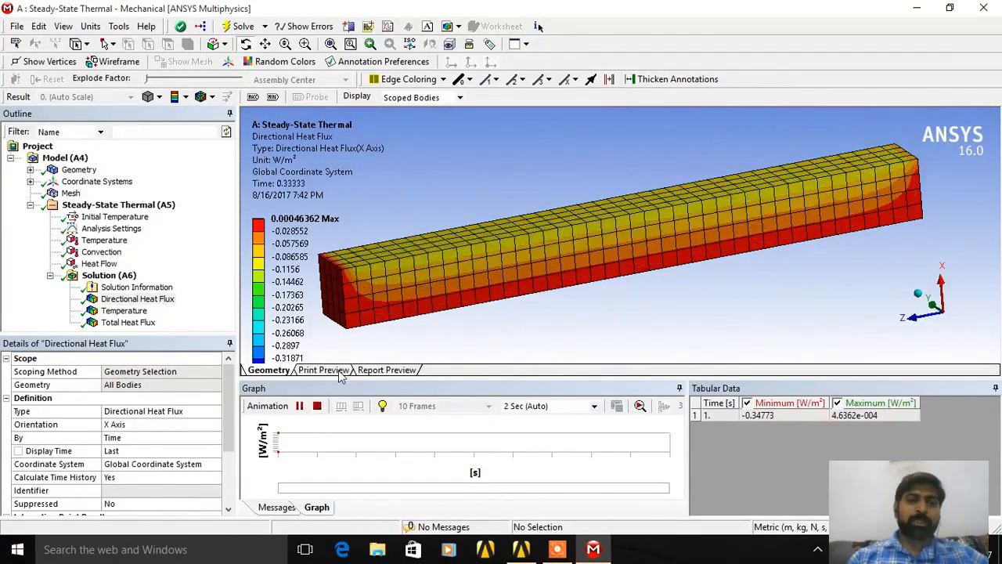